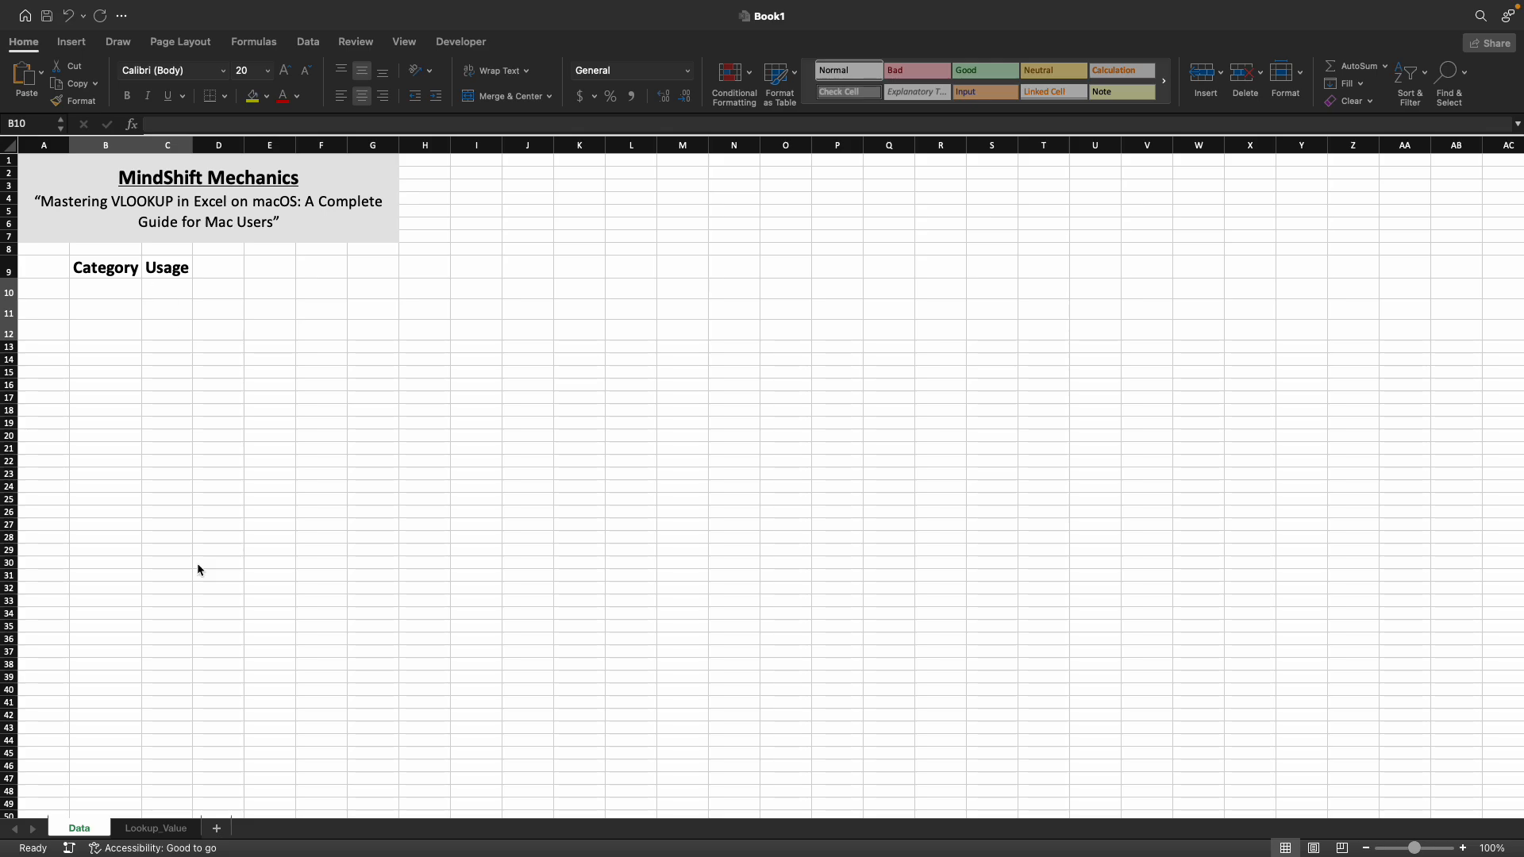
# Enter Pepper and Salt as the categories in cells B10 and B11 of the Data sheet
pyautogui.click(156, 828)
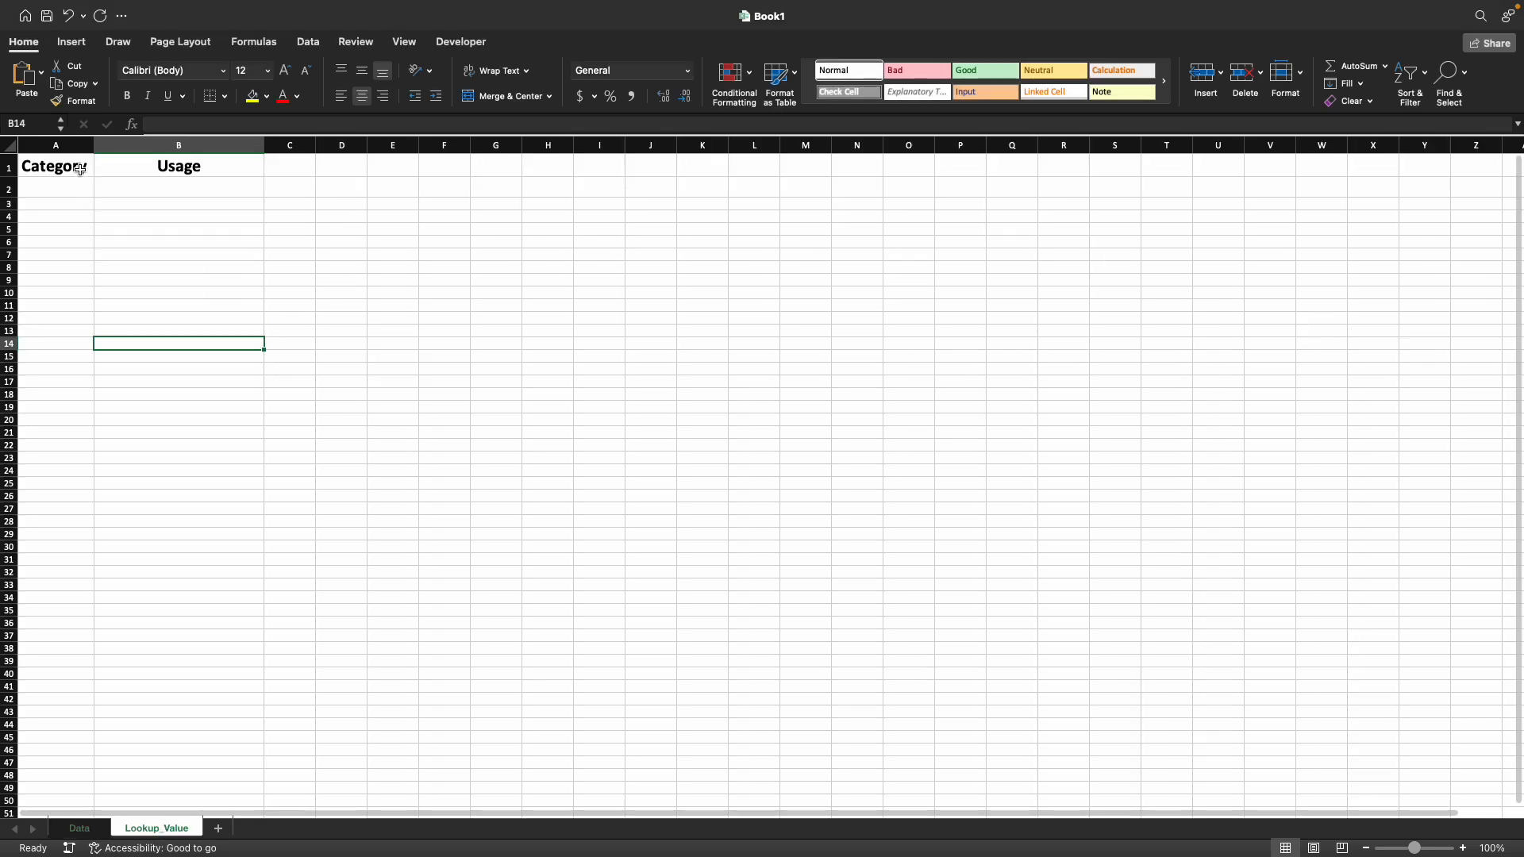
pyautogui.click(100, 825)
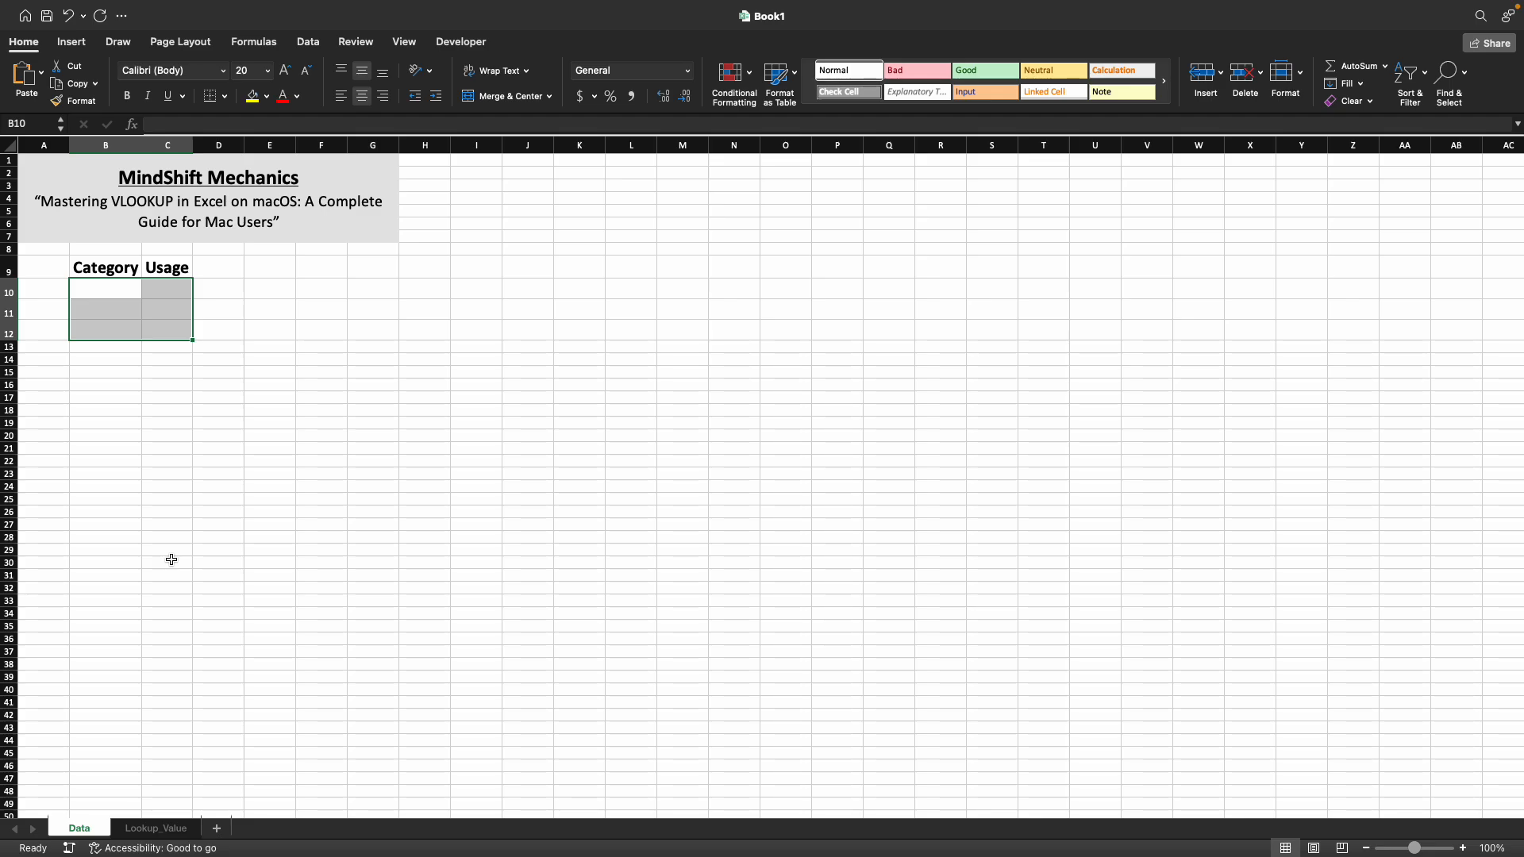
pyautogui.click(115, 374)
pyautogui.click(119, 286)
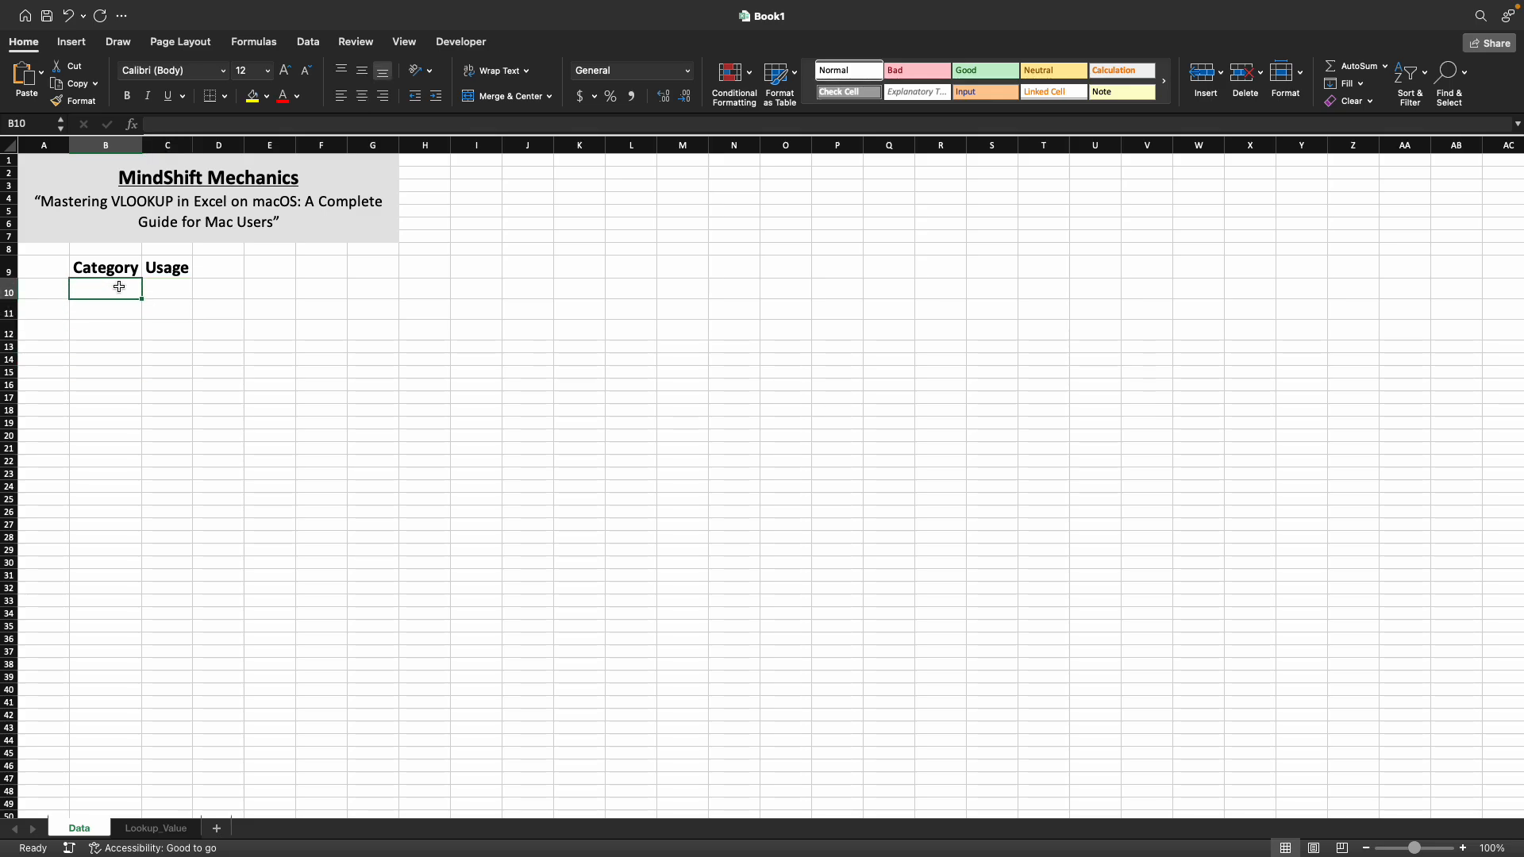
pyautogui.write('Pepper')
pyautogui.press('Return')
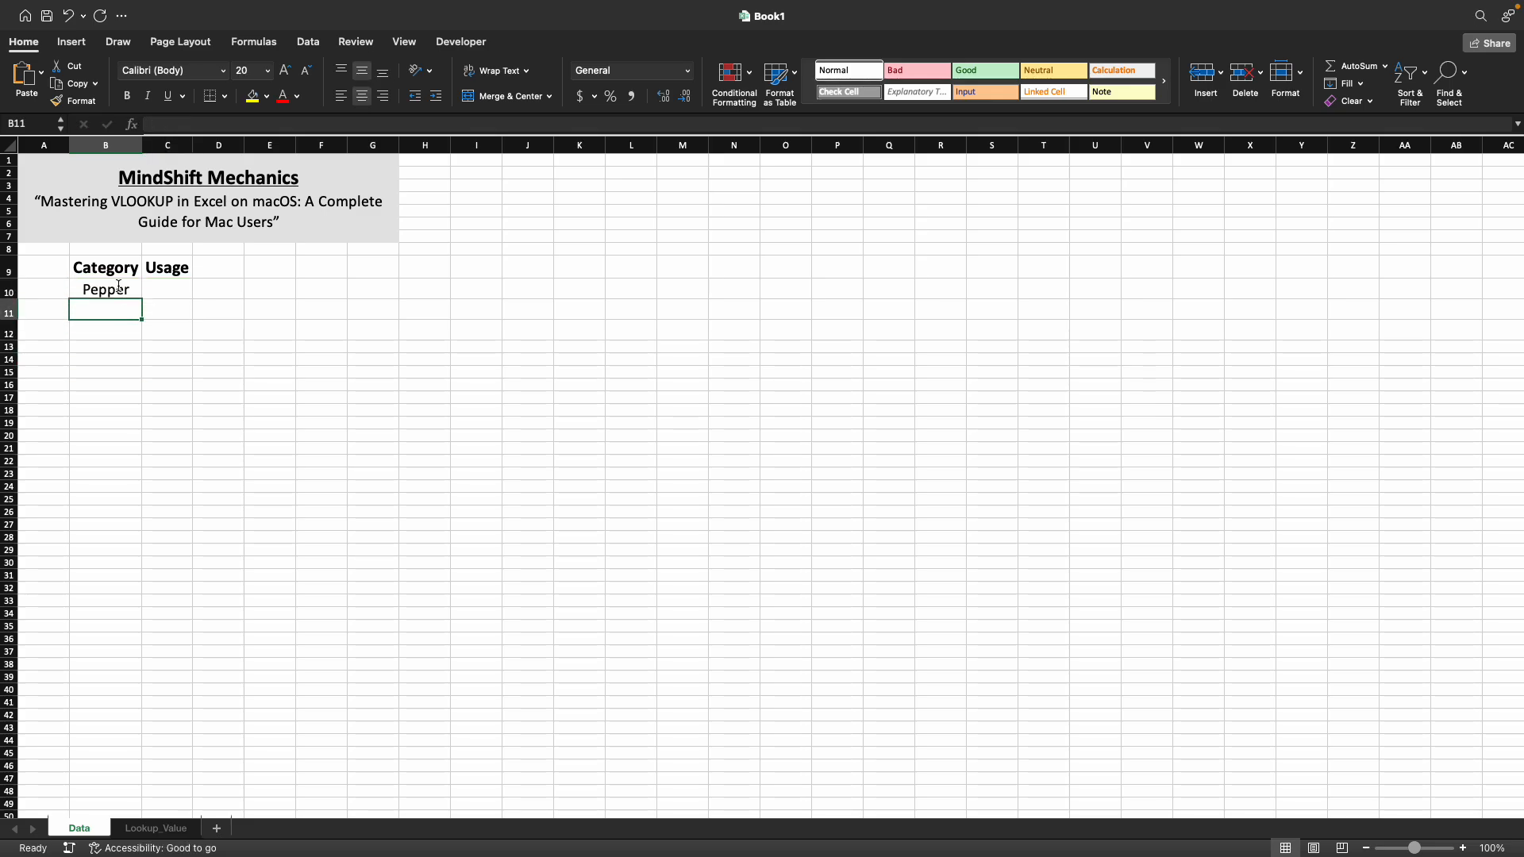
pyautogui.write('Salt')
pyautogui.press('Tab')
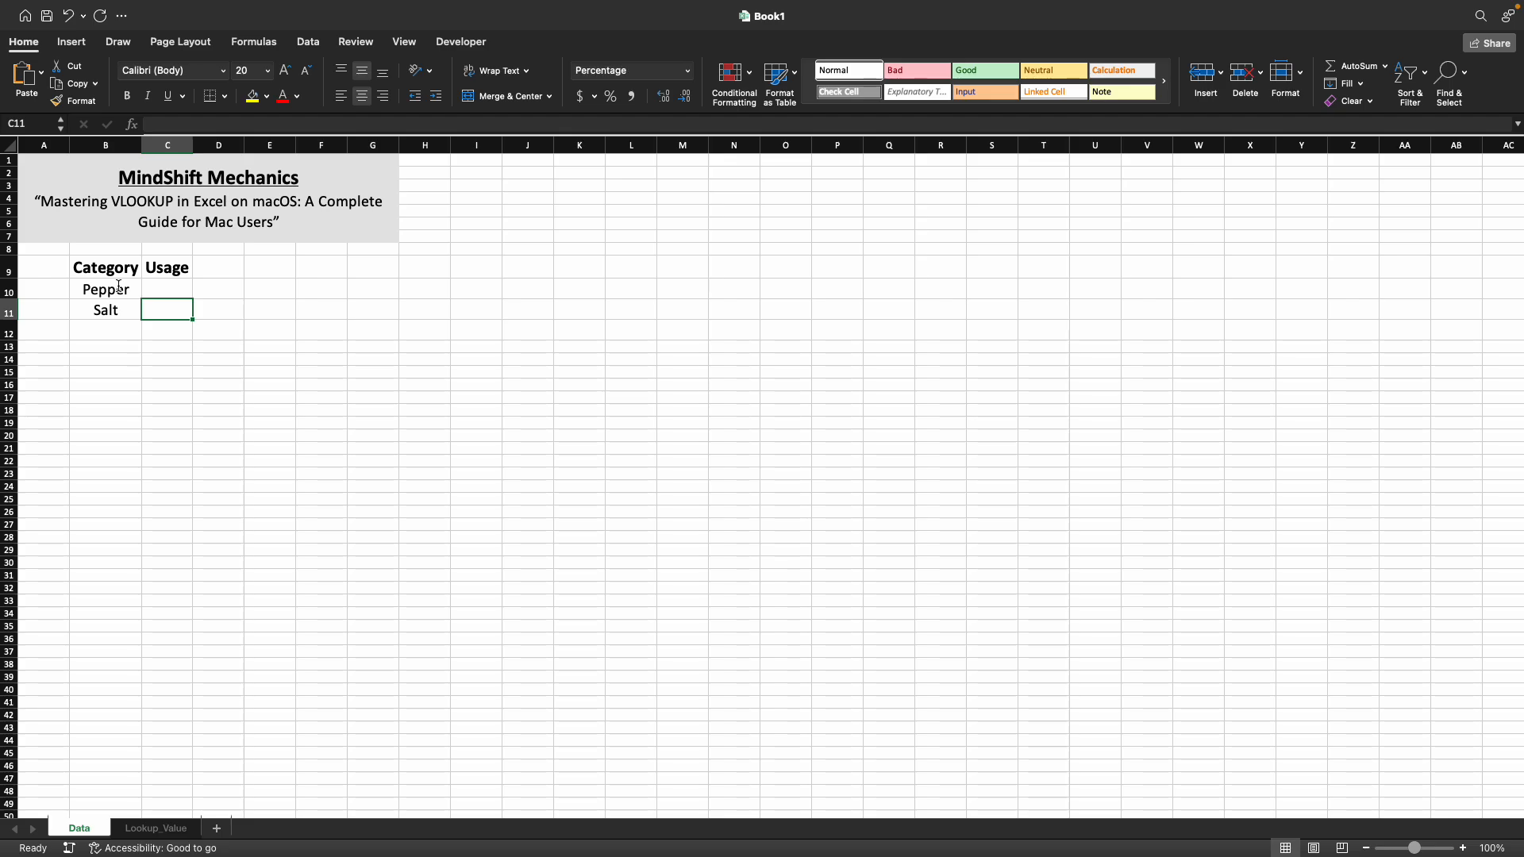
# Enter usage values of 60% for Pepper in C10 and 40% for Salt in C11
pyautogui.press('Up')
pyautogui.write('60')
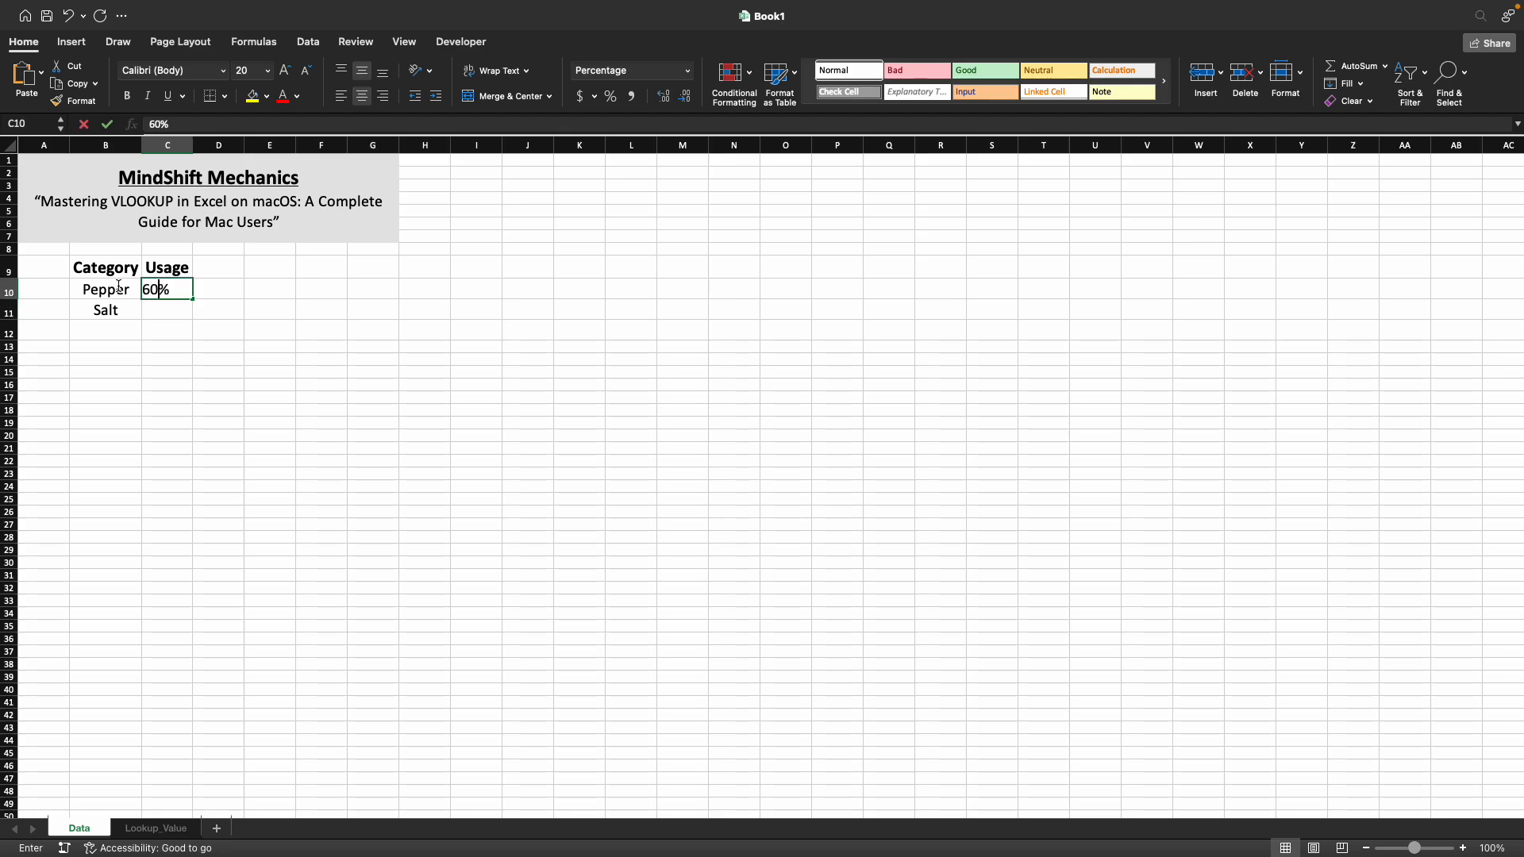
pyautogui.press('Return')
pyautogui.write('40')
pyautogui.press('Return')
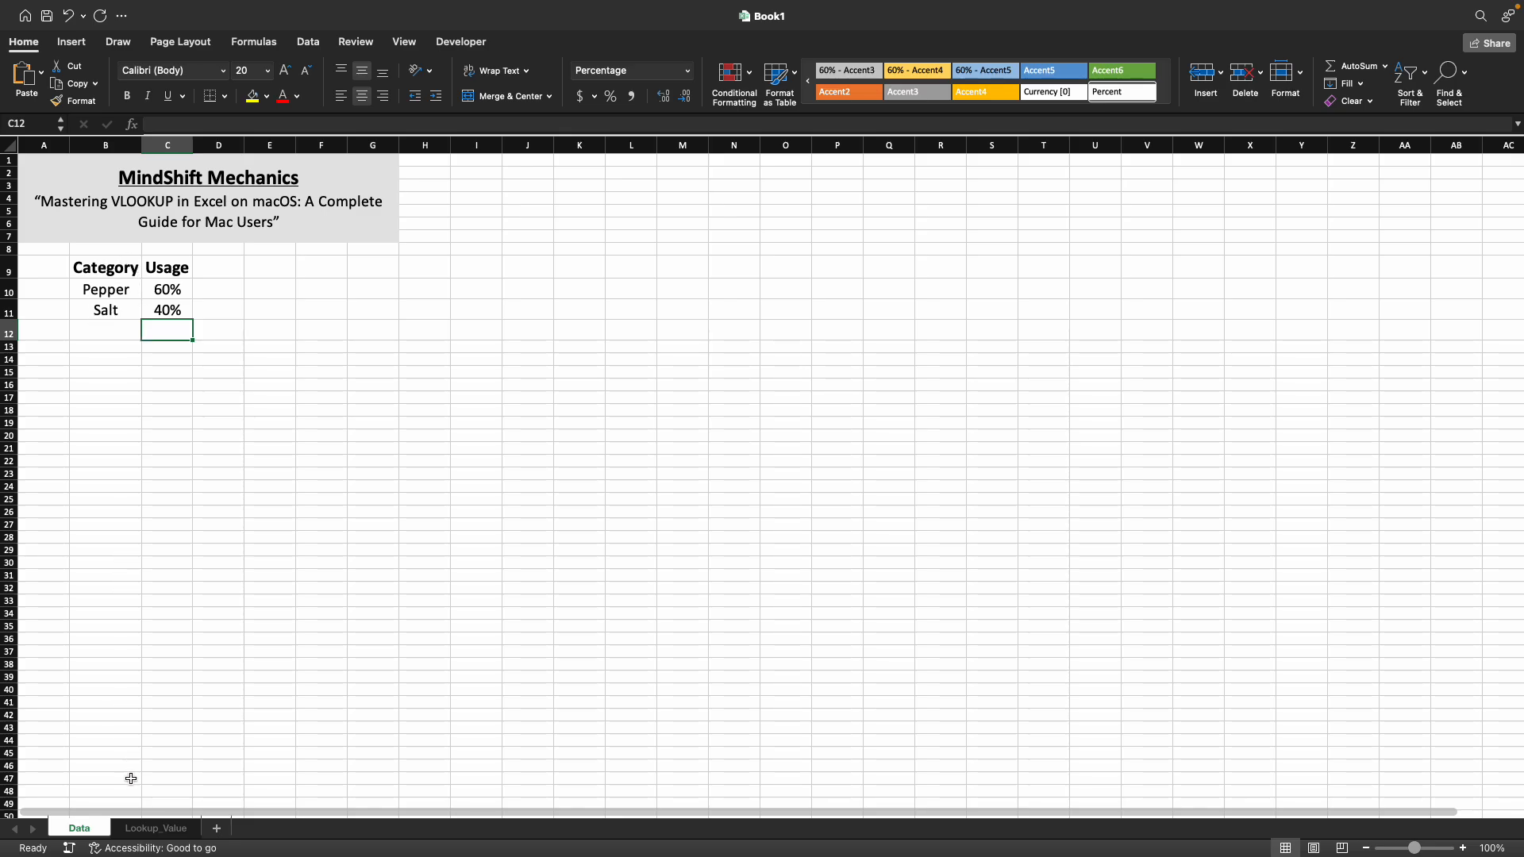
# Enter Salt as the category in cell A2 of the Lookup_Value sheet
pyautogui.click(155, 830)
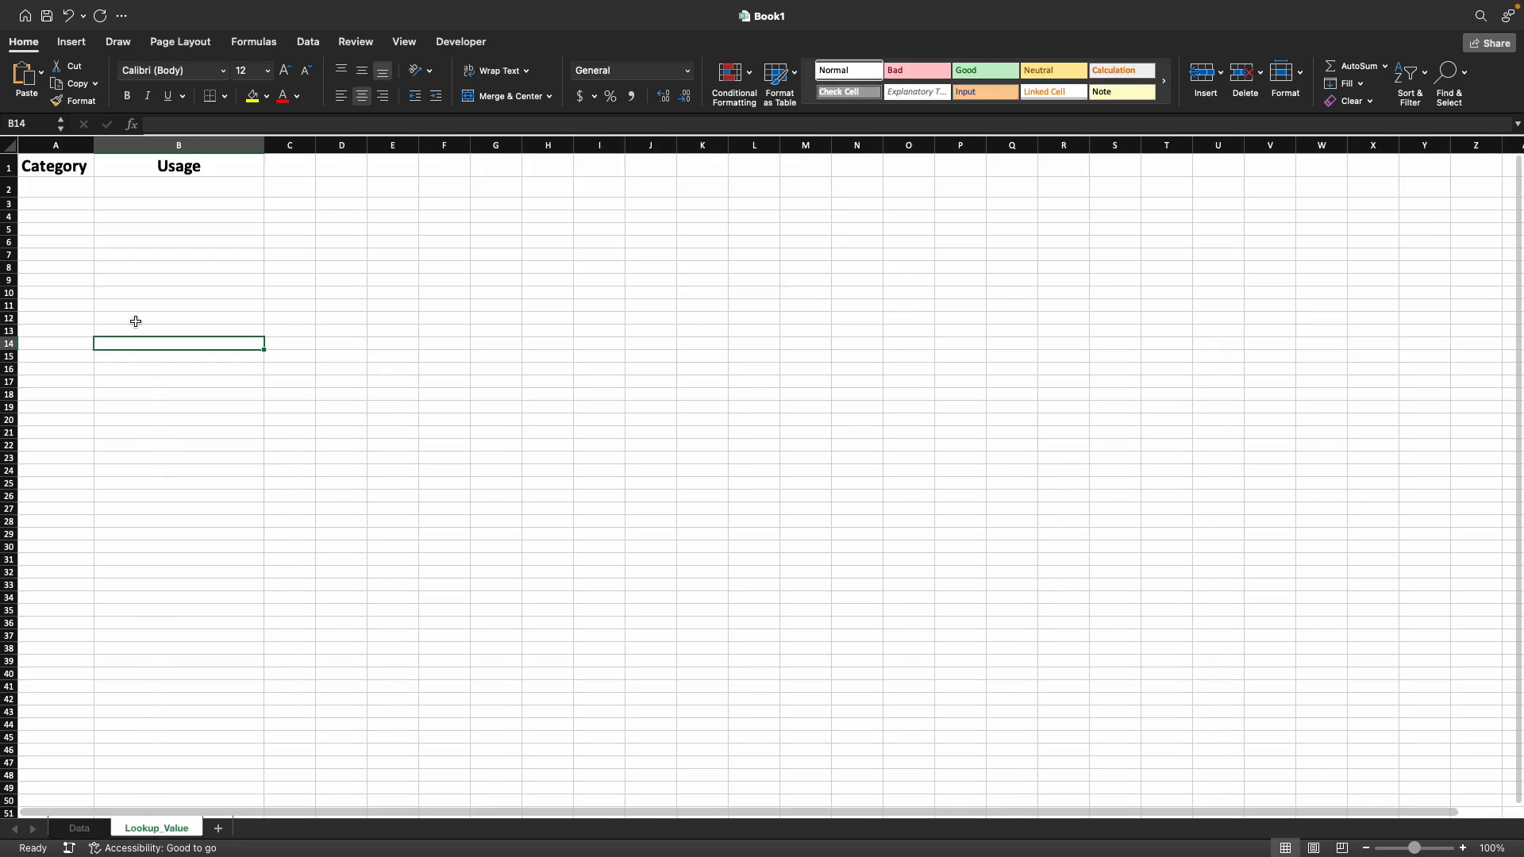
pyautogui.click(65, 190)
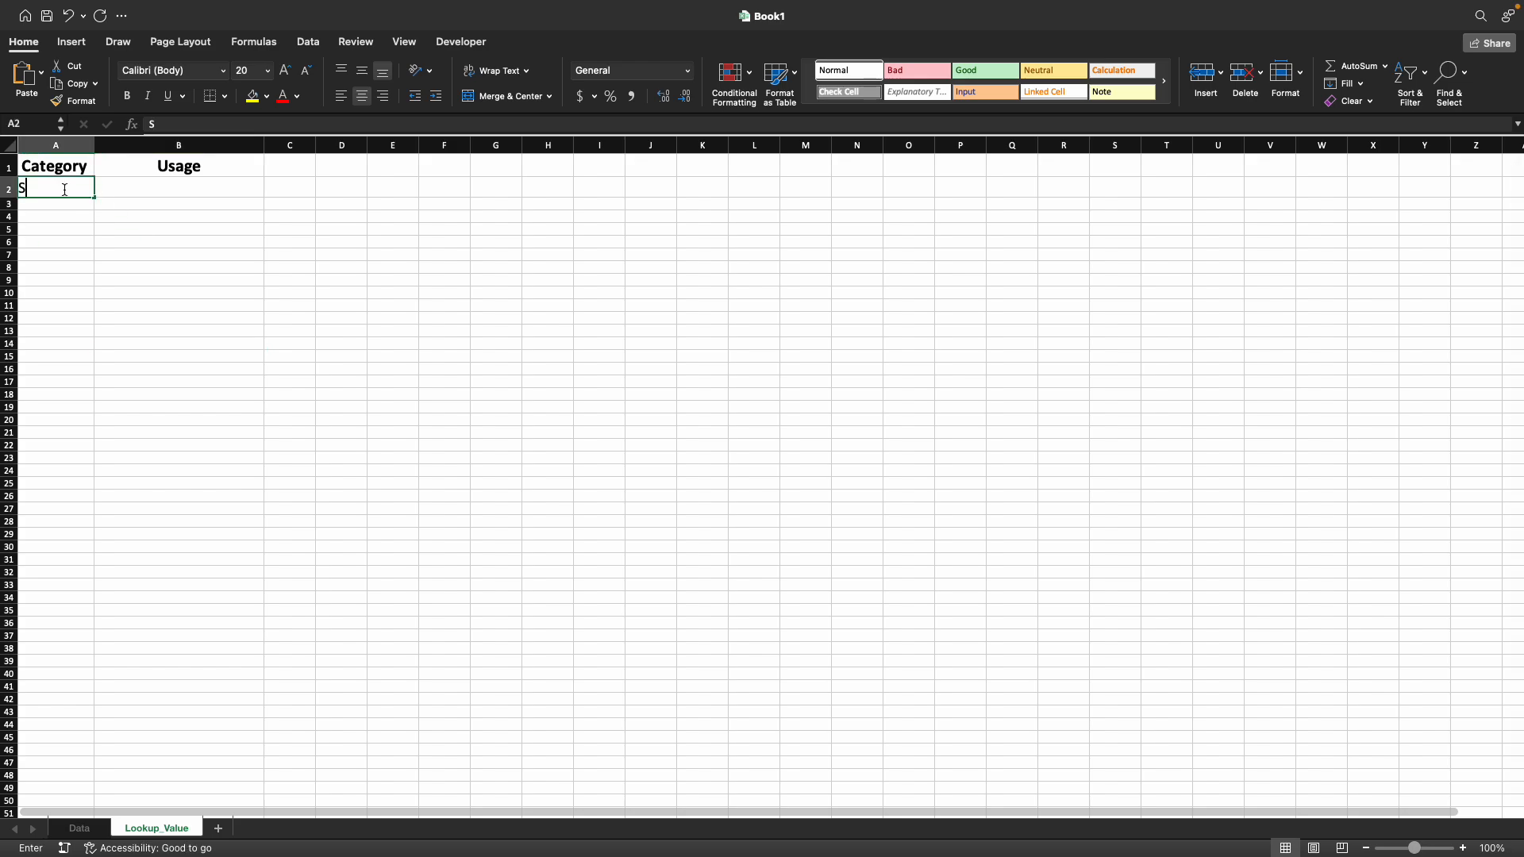
pyautogui.write('Salt')
pyautogui.press('Tab')
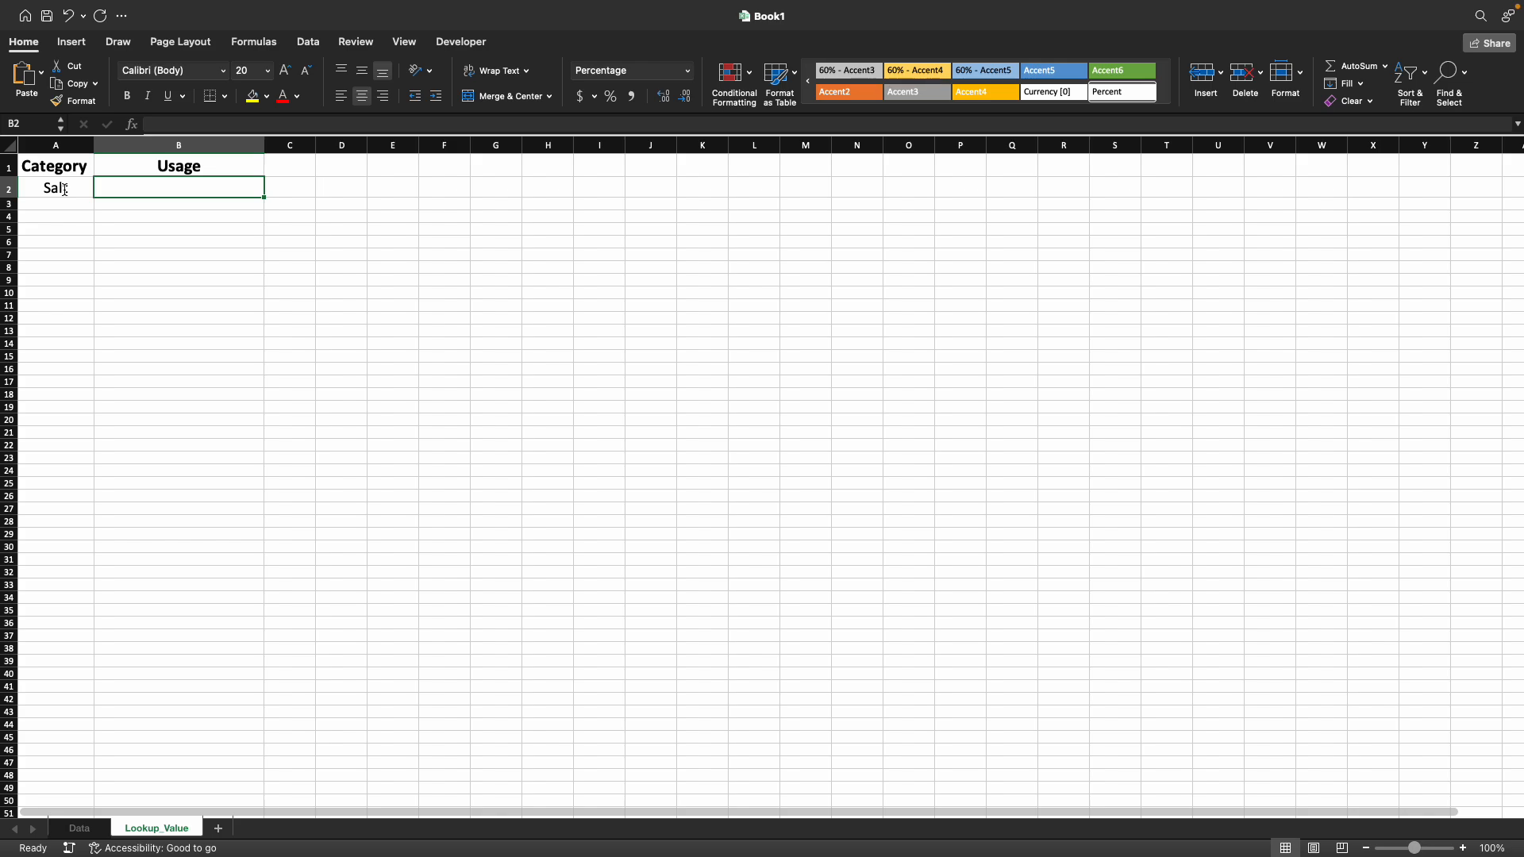
# Begin a VLOOKUP formula in cell B2 of the Lookup_Value sheet with A2 as the lookup value
pyautogui.write('=')
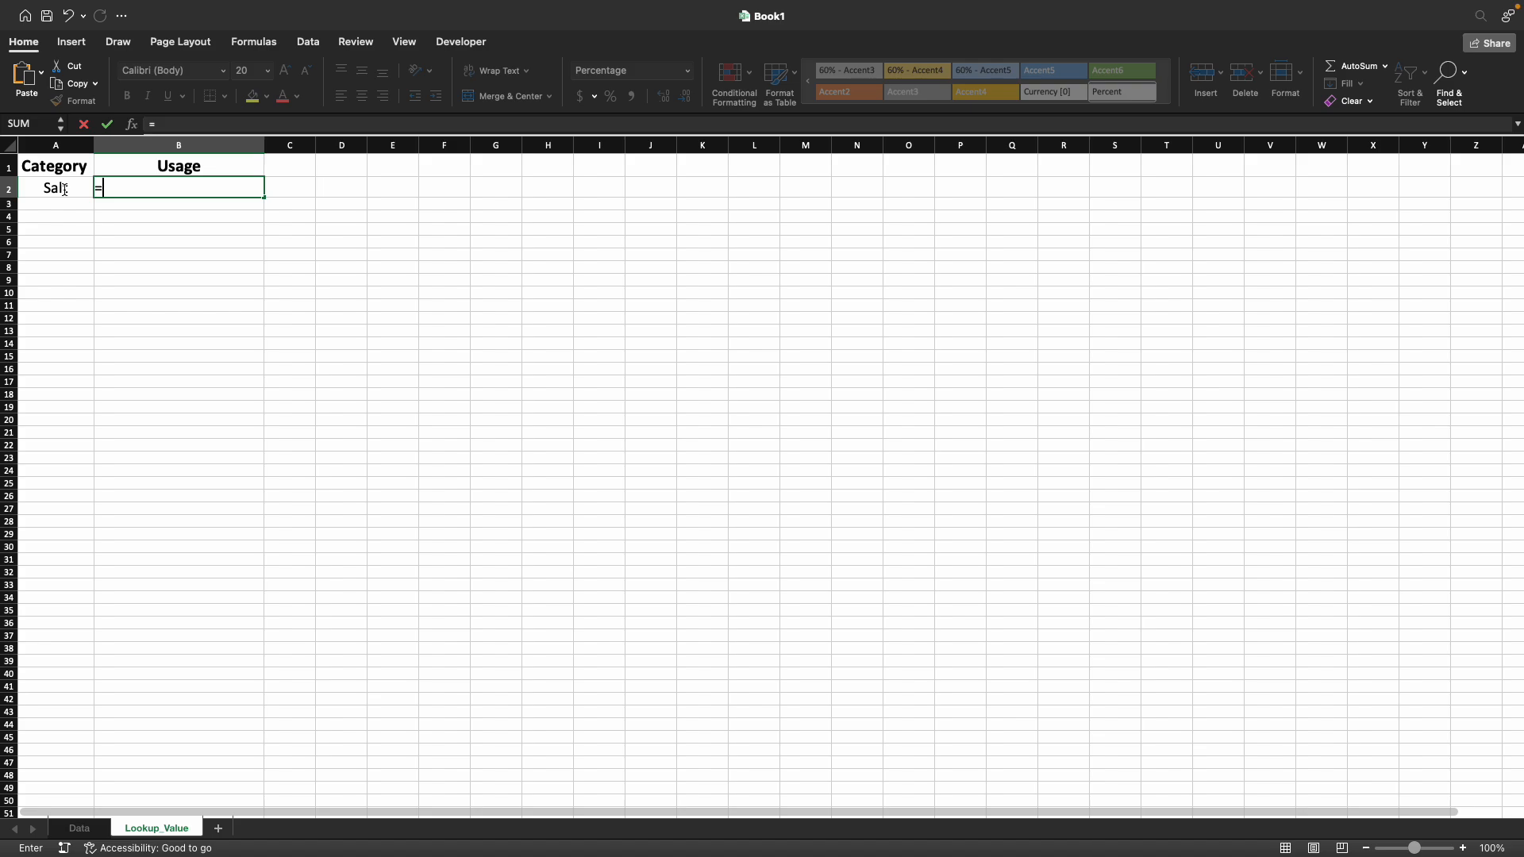
pyautogui.write('vlookup(')
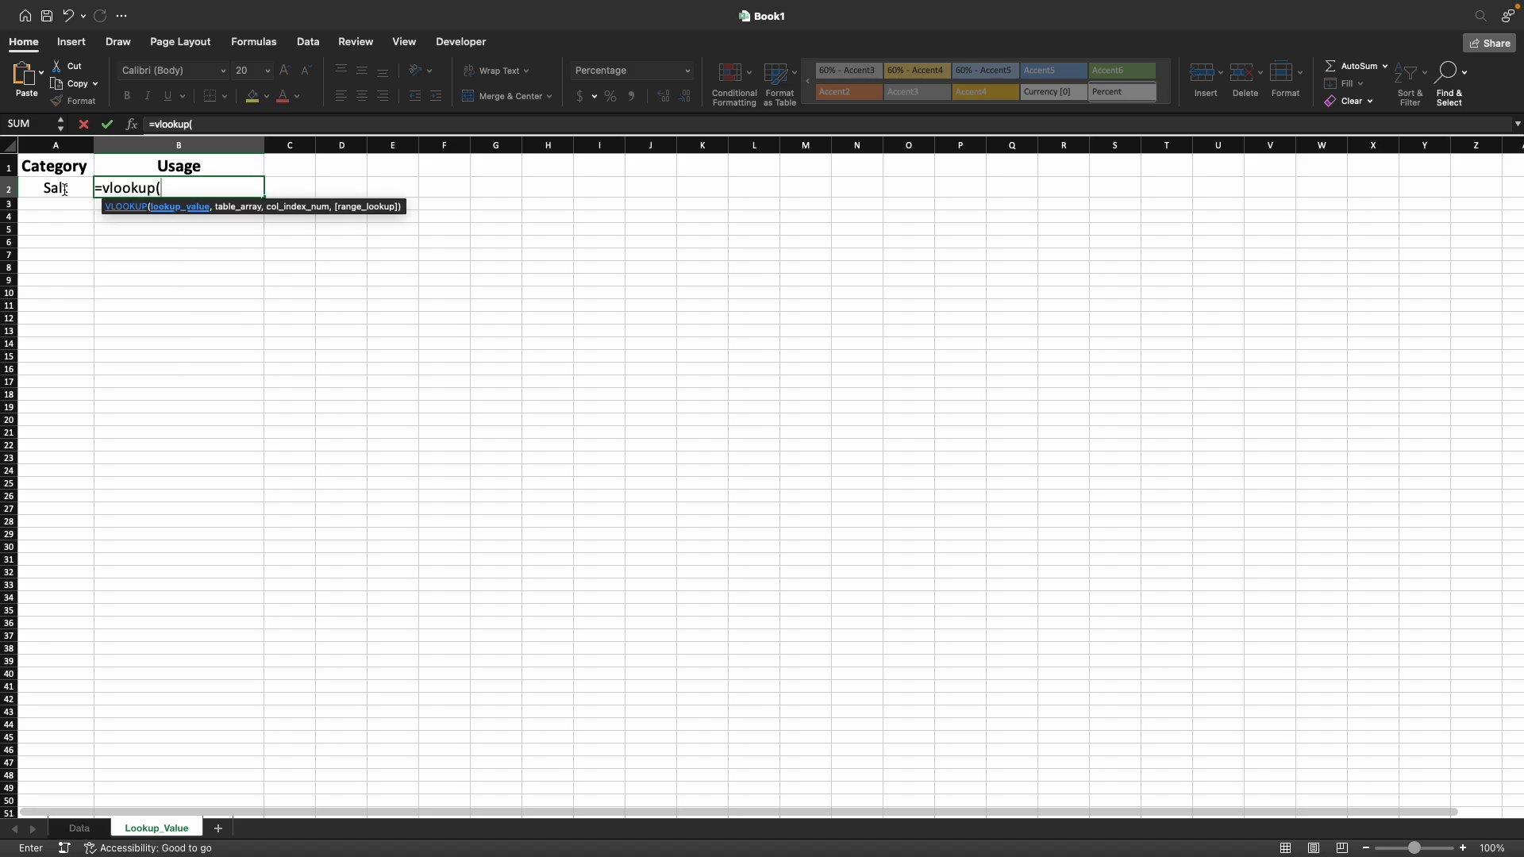
pyautogui.click(65, 188)
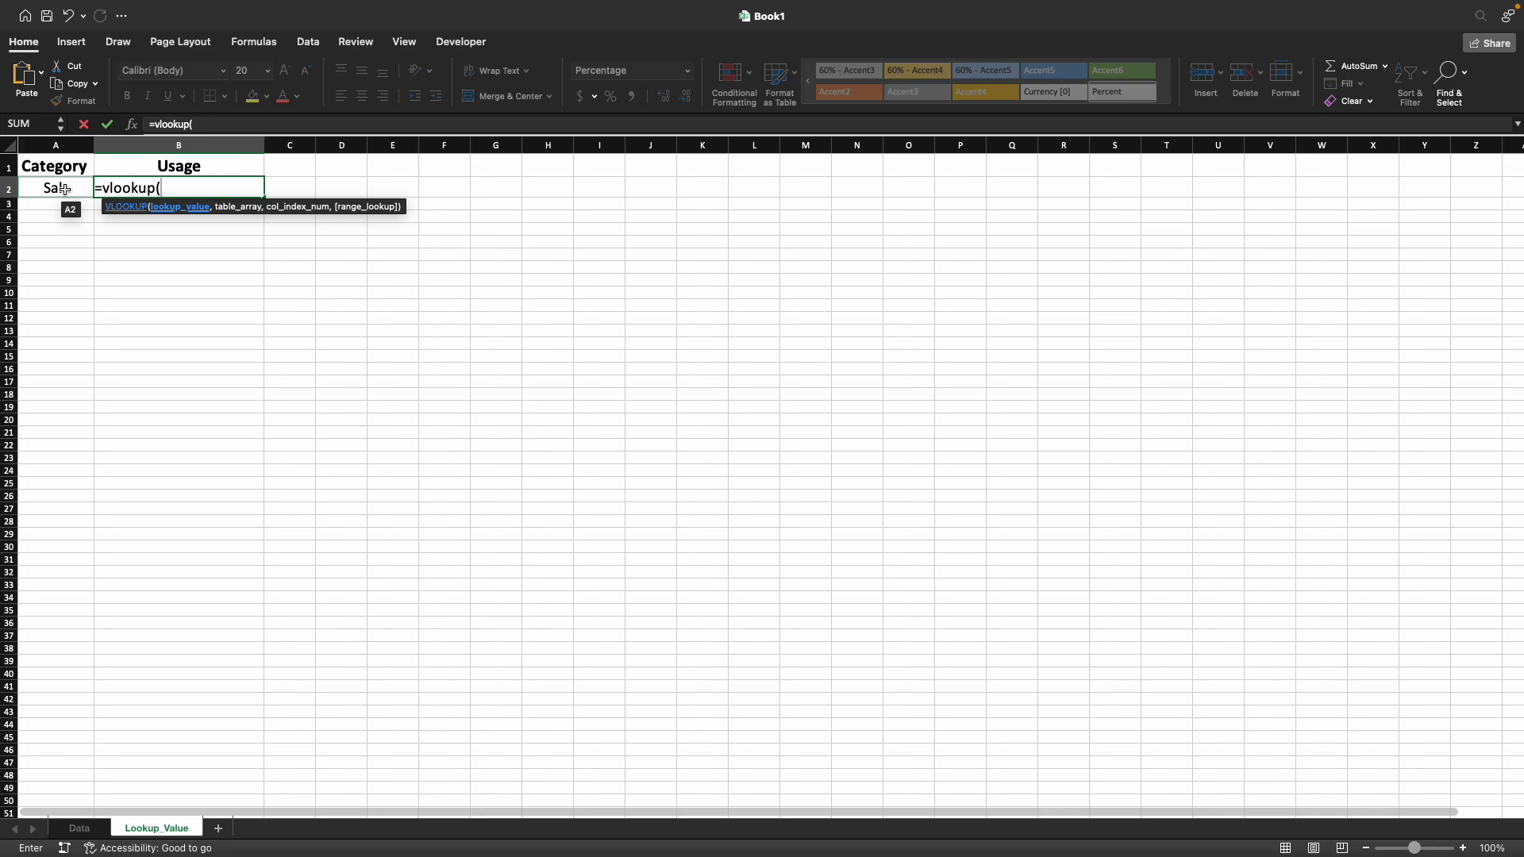
pyautogui.click(64, 189)
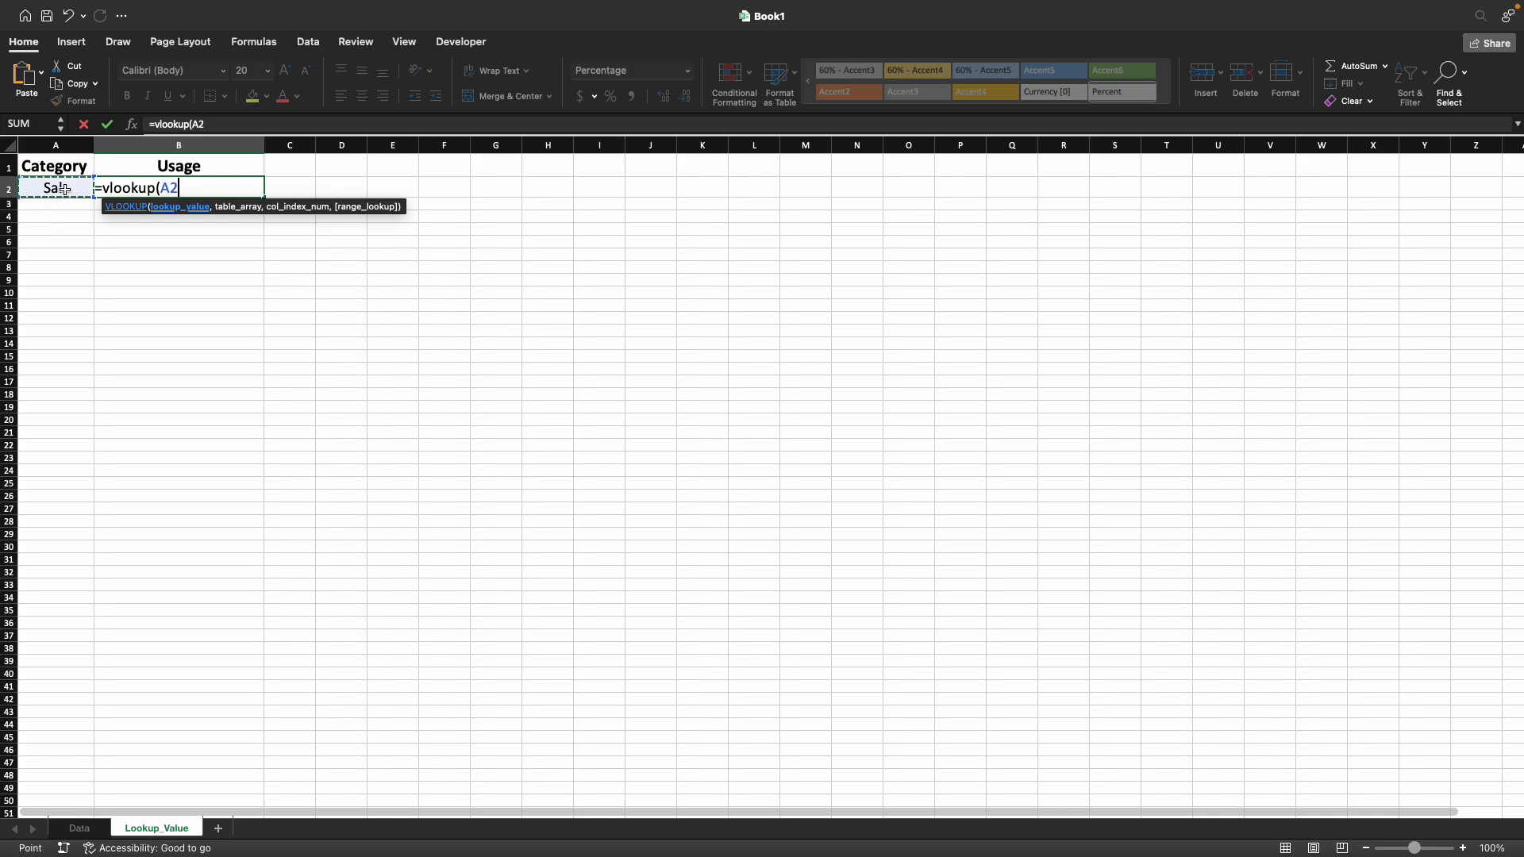
pyautogui.write(',')
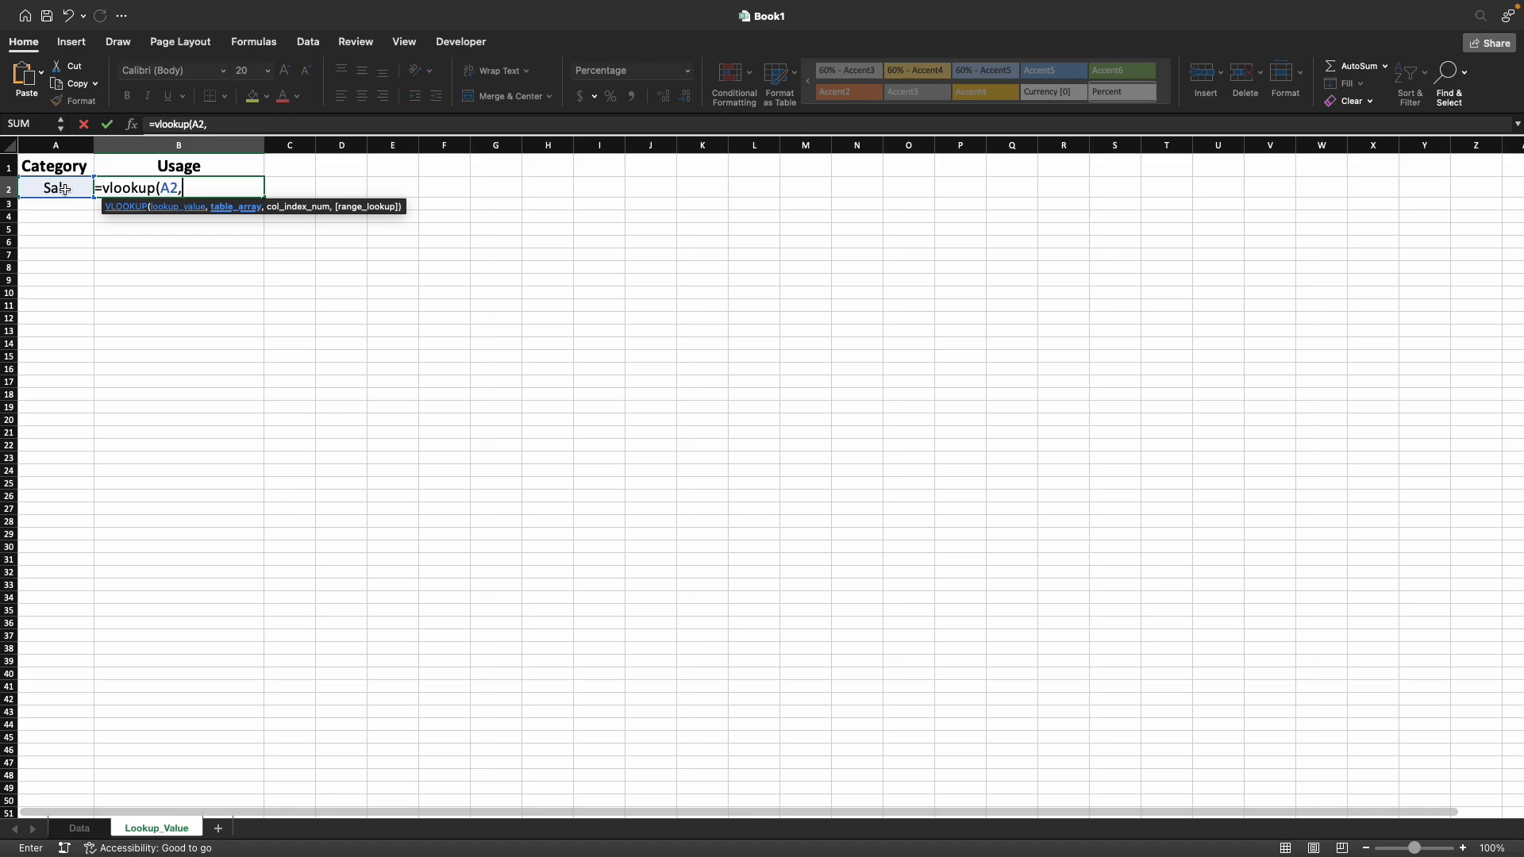
# Set the VLOOKUP table array to the Category and Usage table on the Data sheet, range B9:C11
pyautogui.click(87, 826)
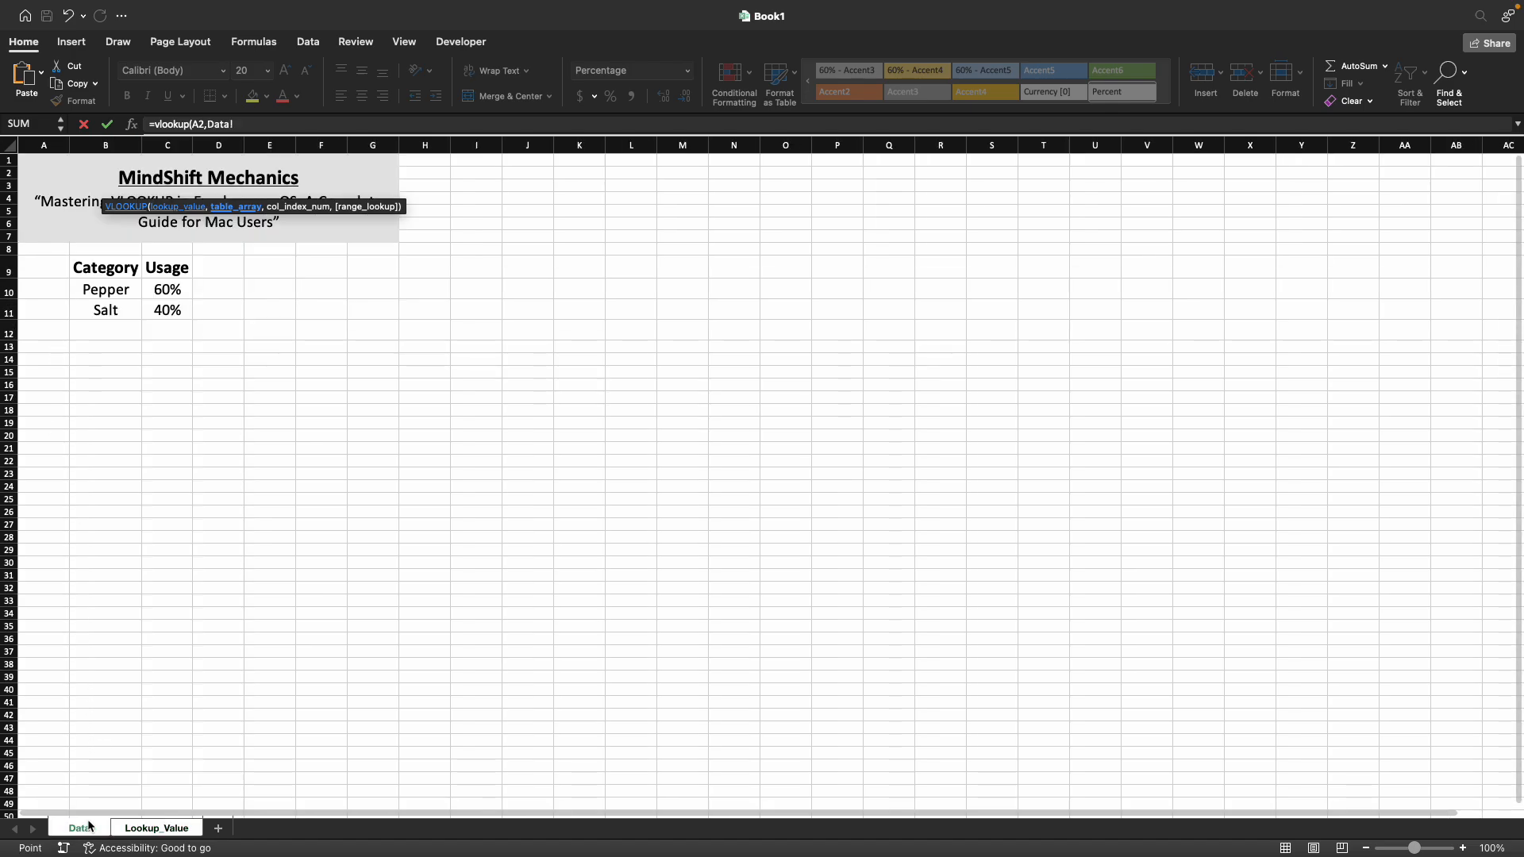
pyautogui.click(112, 270)
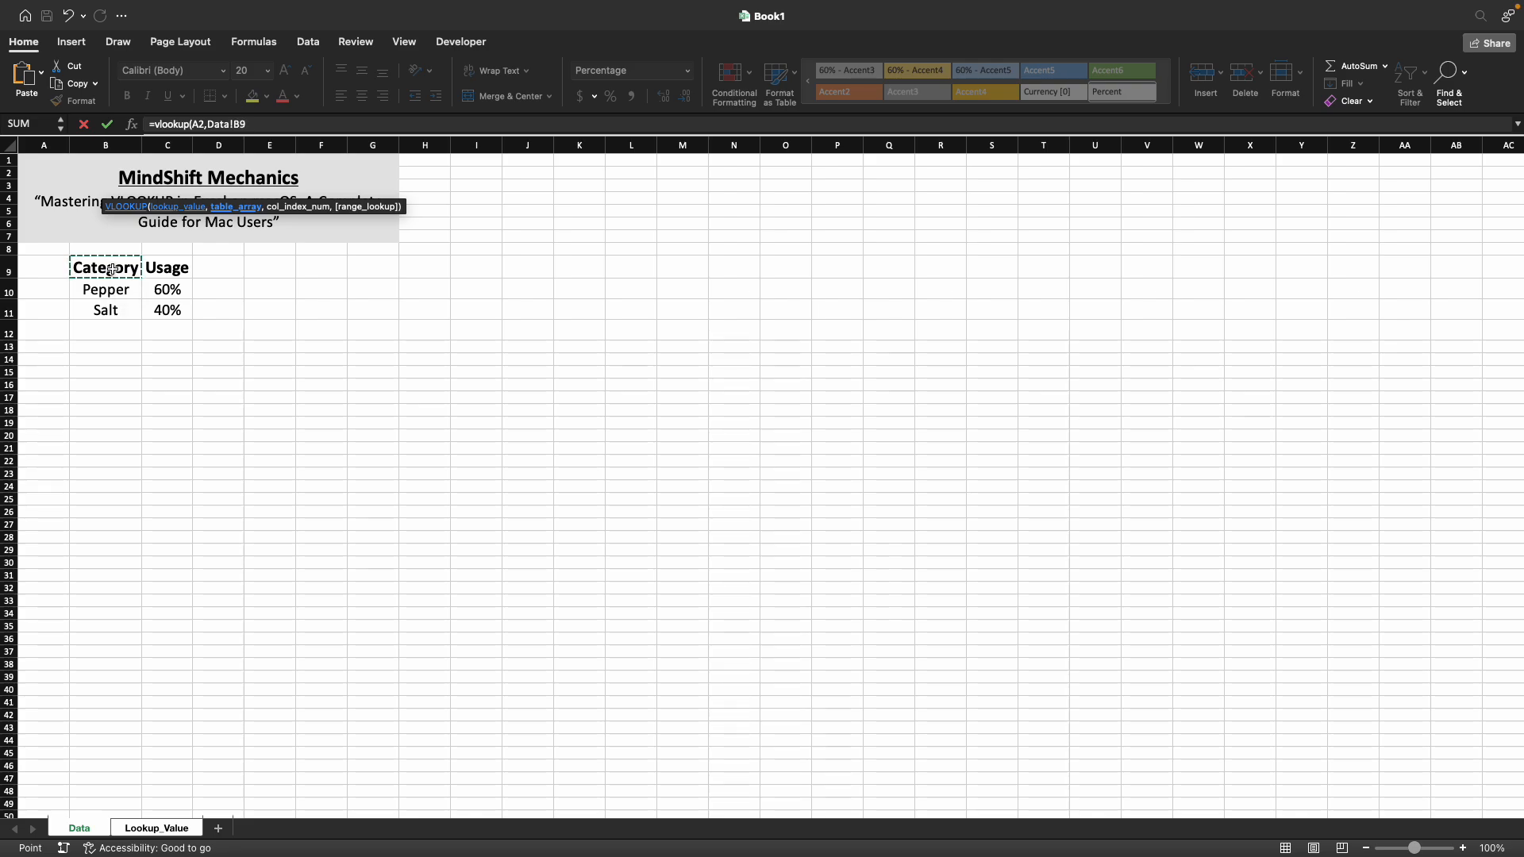
pyautogui.moveTo(112, 269); pyautogui.dragTo(147, 298)
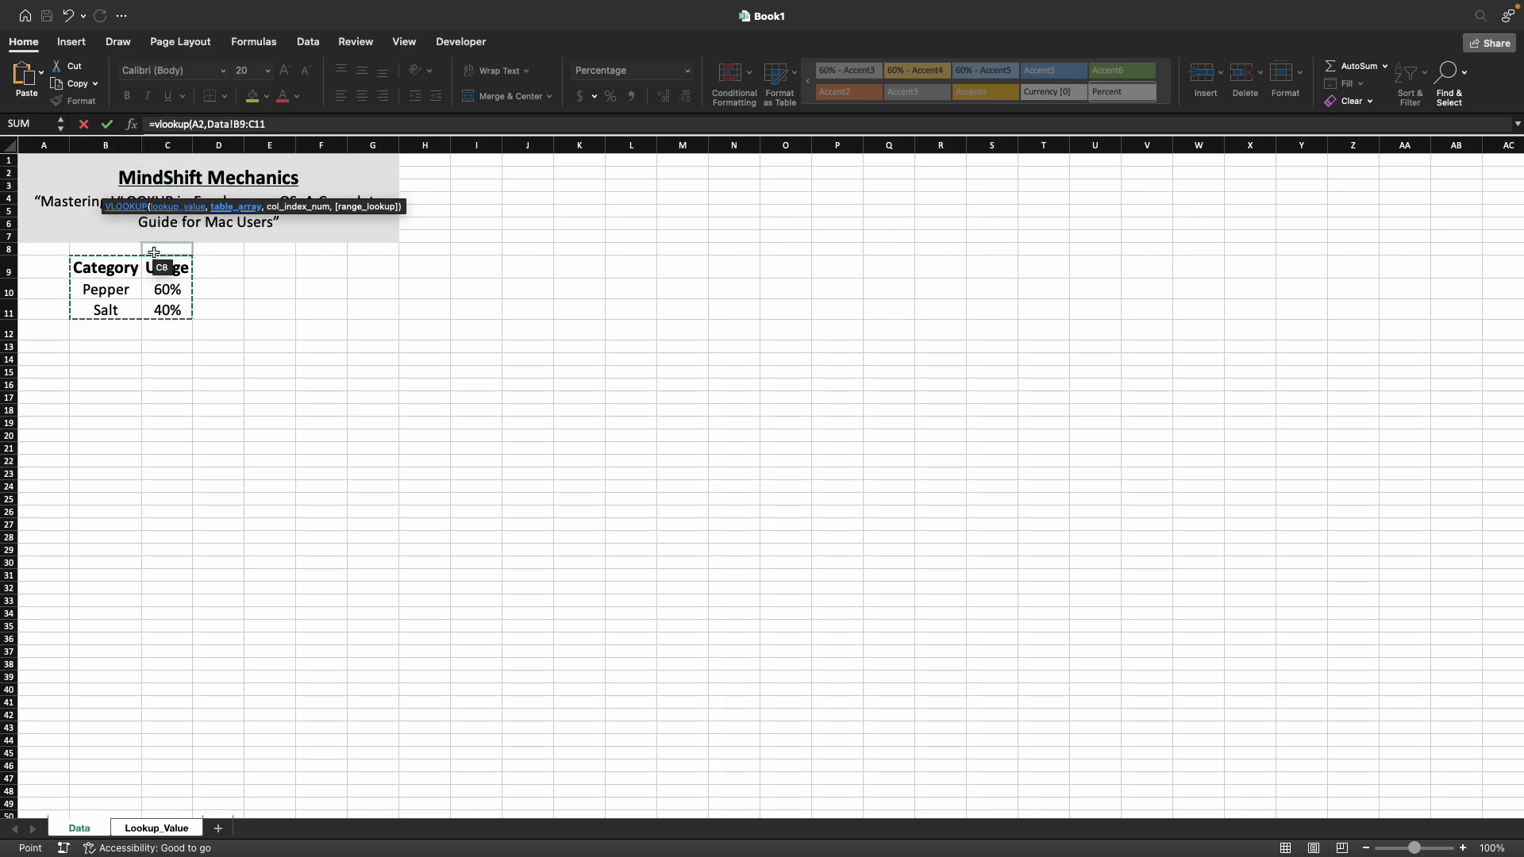
pyautogui.moveTo(58, 263); pyautogui.dragTo(156, 297)
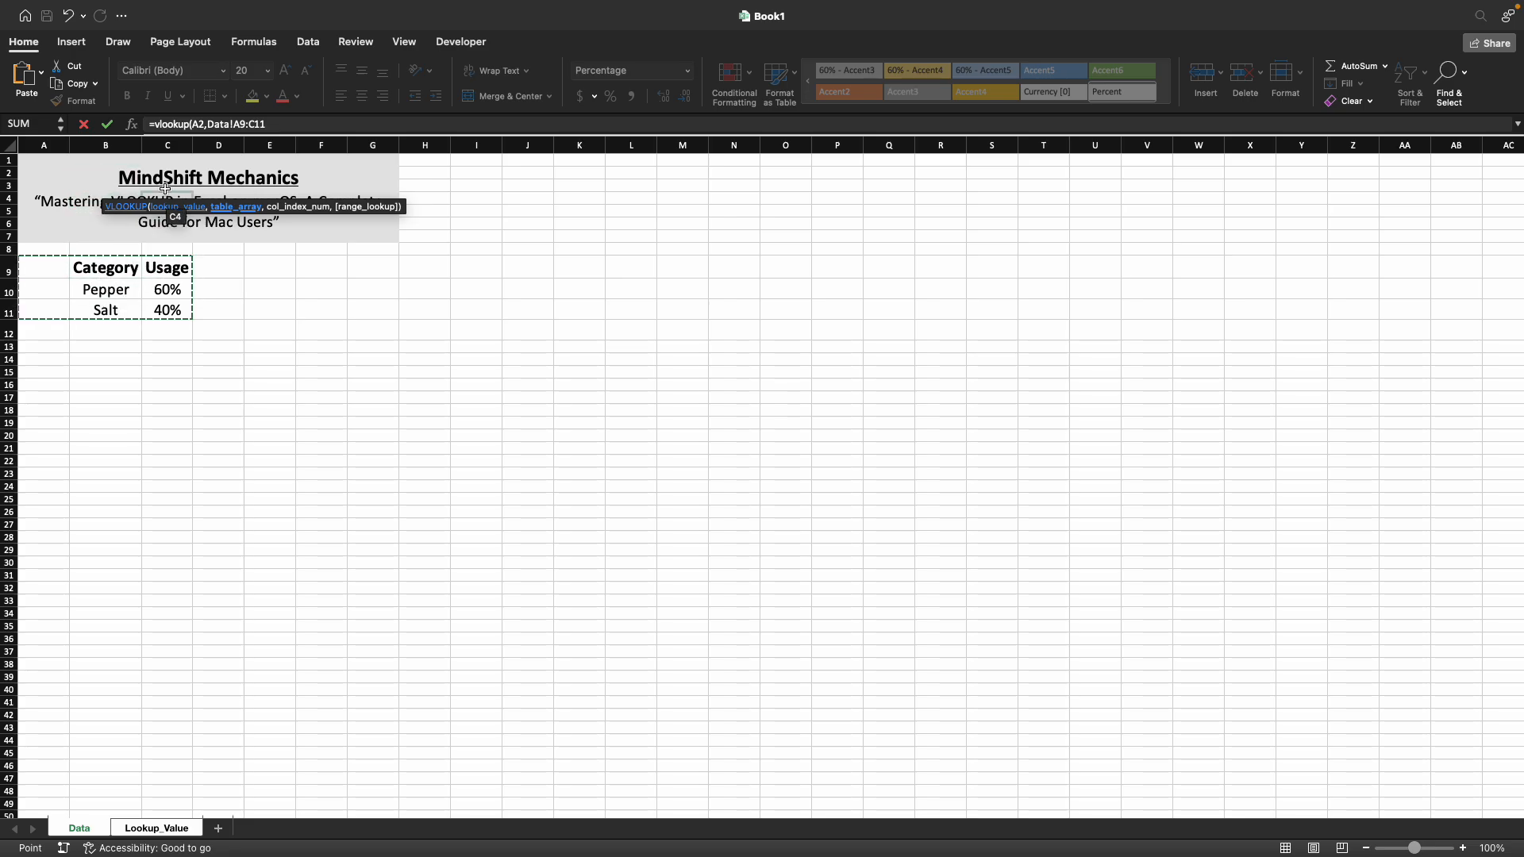
pyautogui.moveTo(119, 272); pyautogui.dragTo(152, 301)
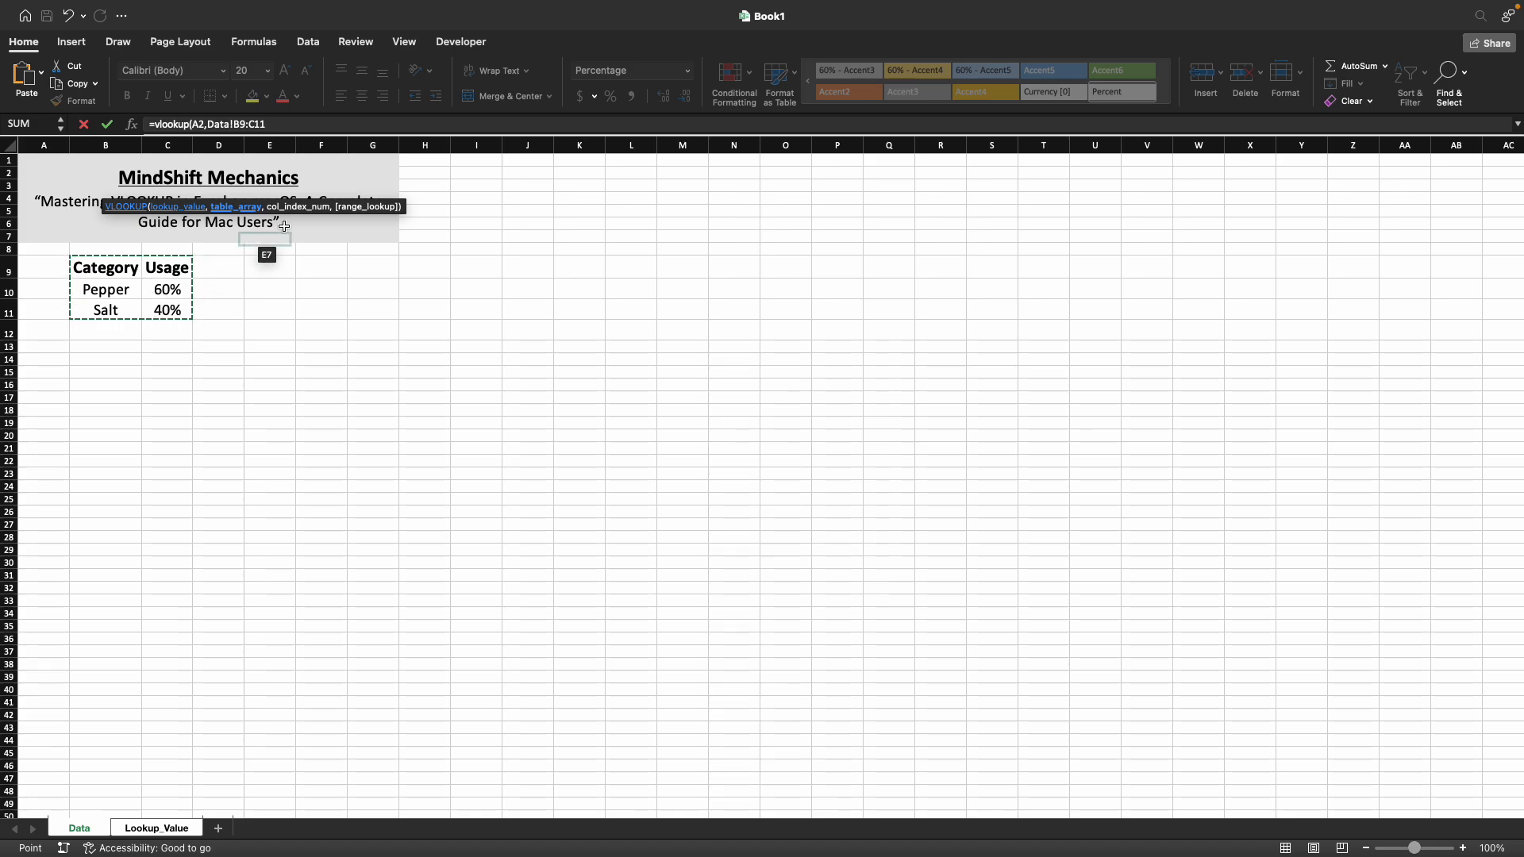
# Complete the VLOOKUP formula with column index 2 and FALSE for an exact match
pyautogui.click(294, 119)
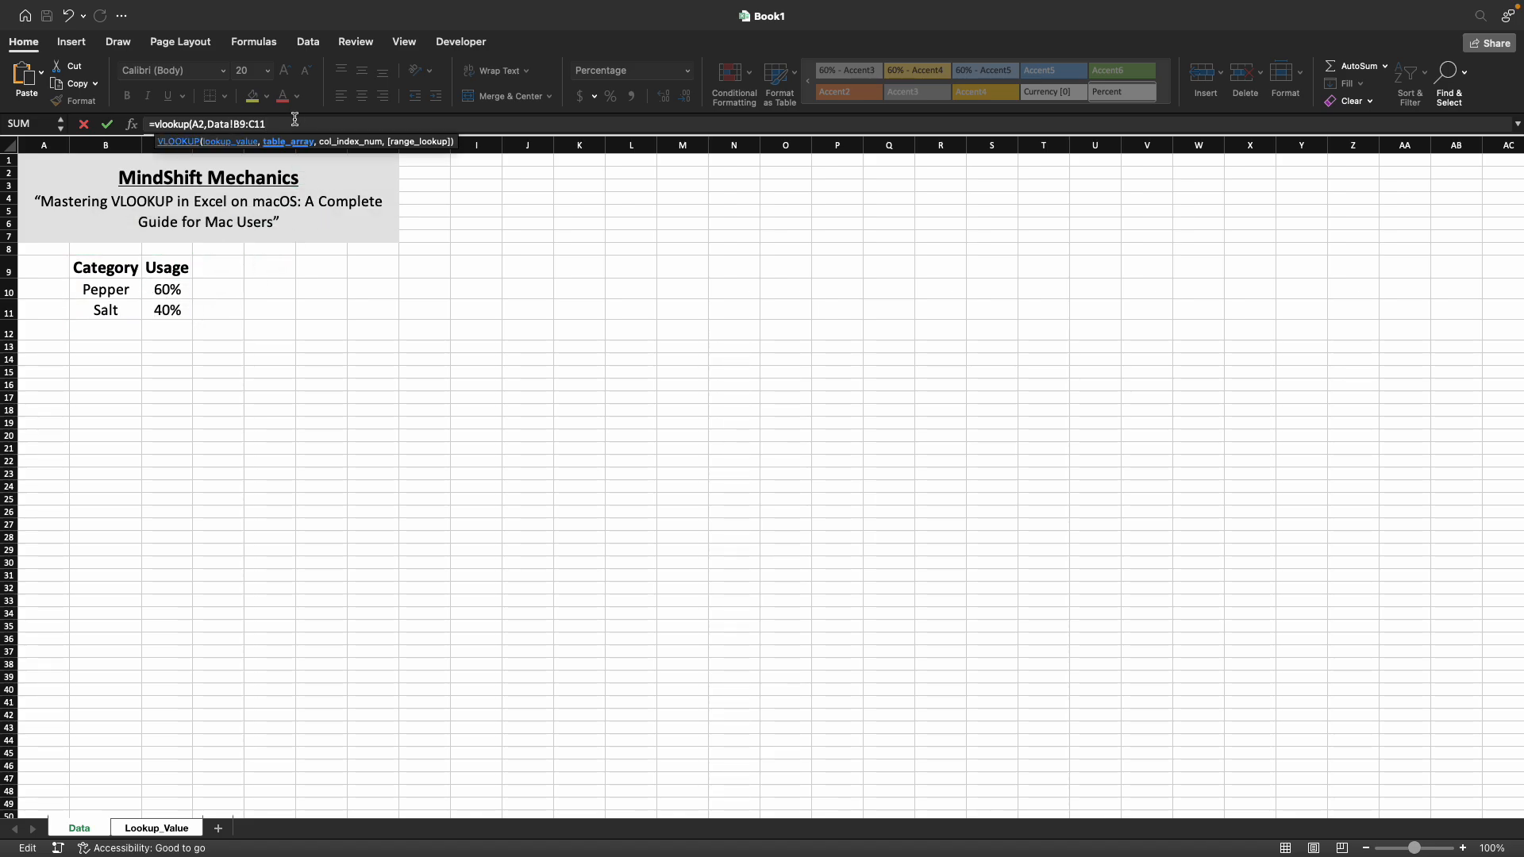
pyautogui.write(',2')
pyautogui.write(',2,')
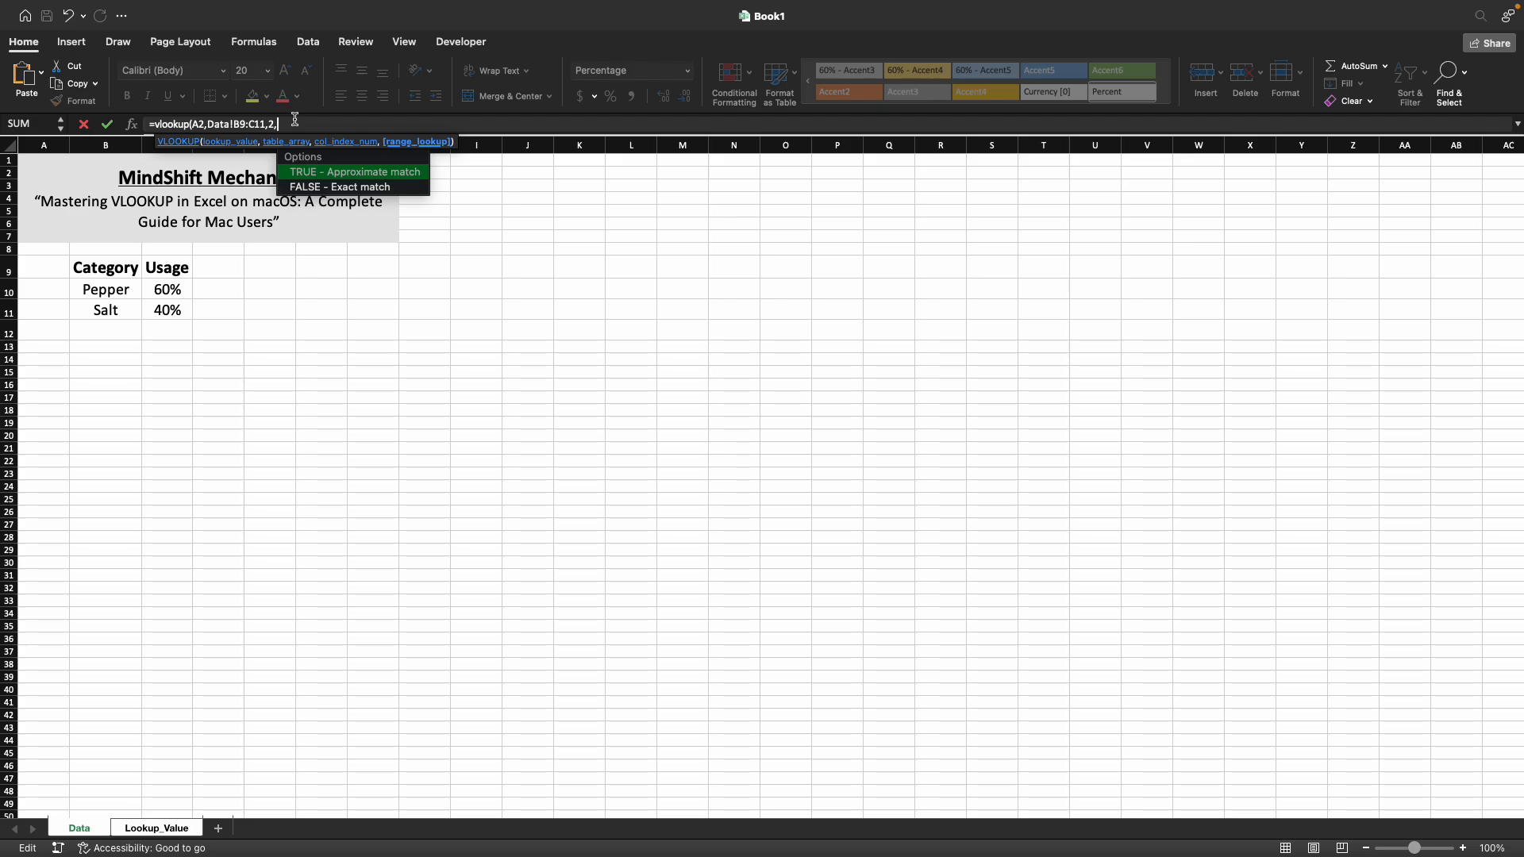
pyautogui.write(')')
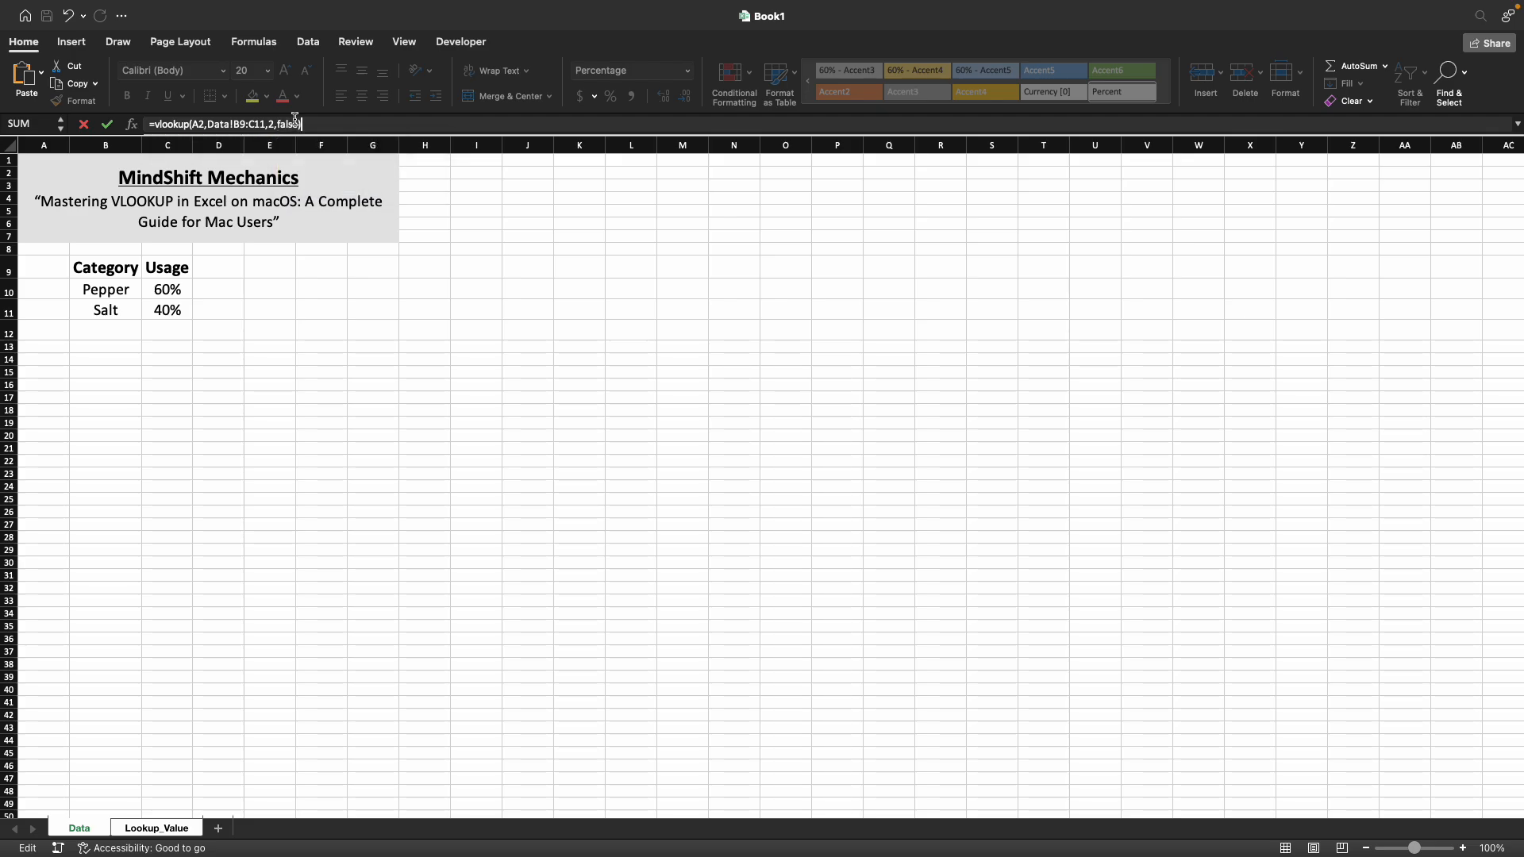
pyautogui.press('Return')
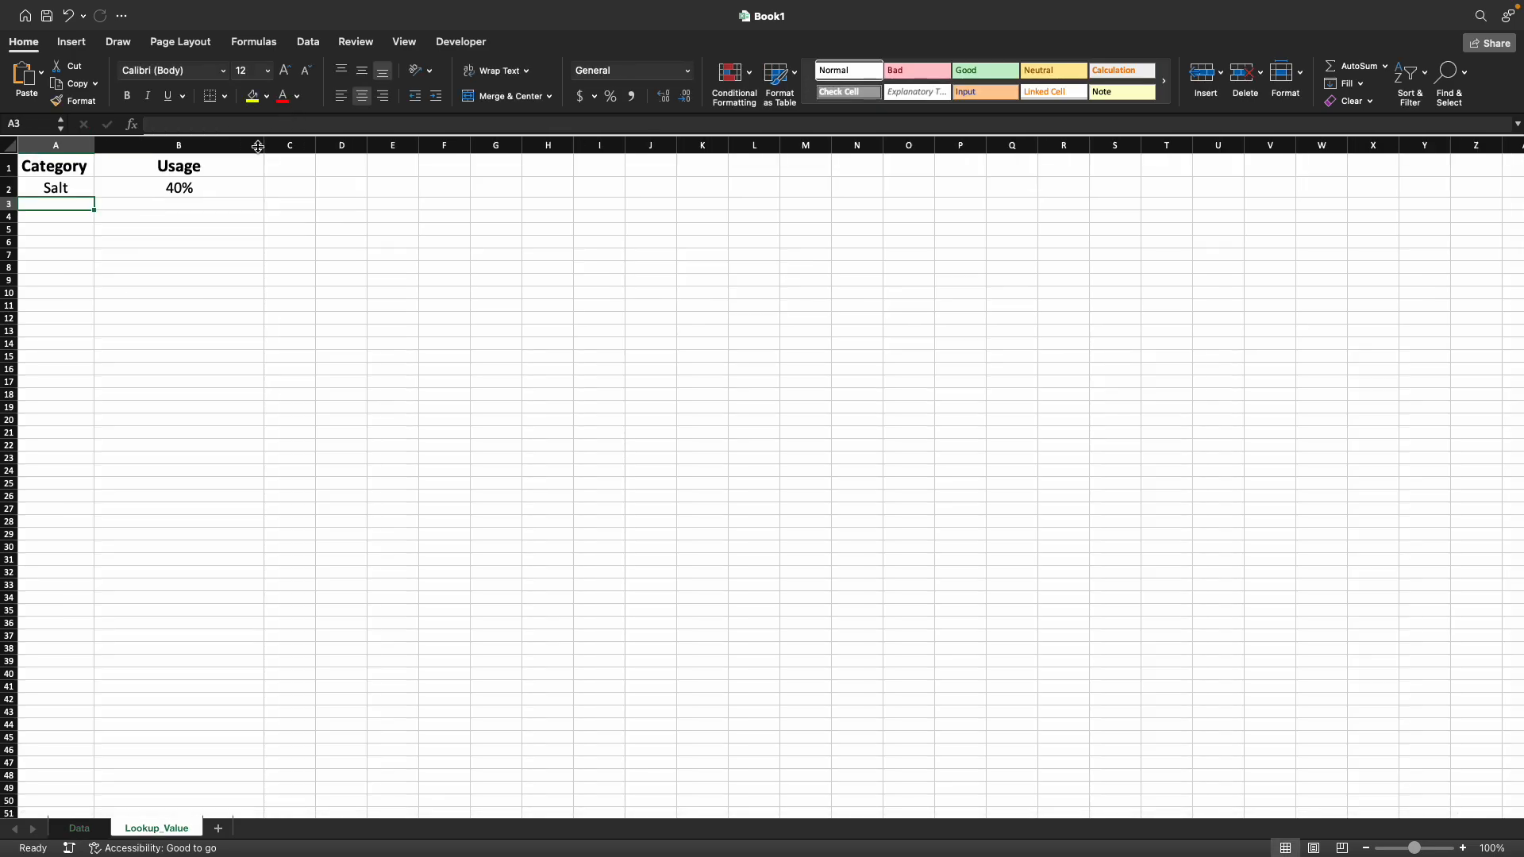
# Check Salt's usage on the Data sheet and change the category in A2 of Lookup_Value to Pepper
pyautogui.click(80, 826)
pyautogui.click(100, 310)
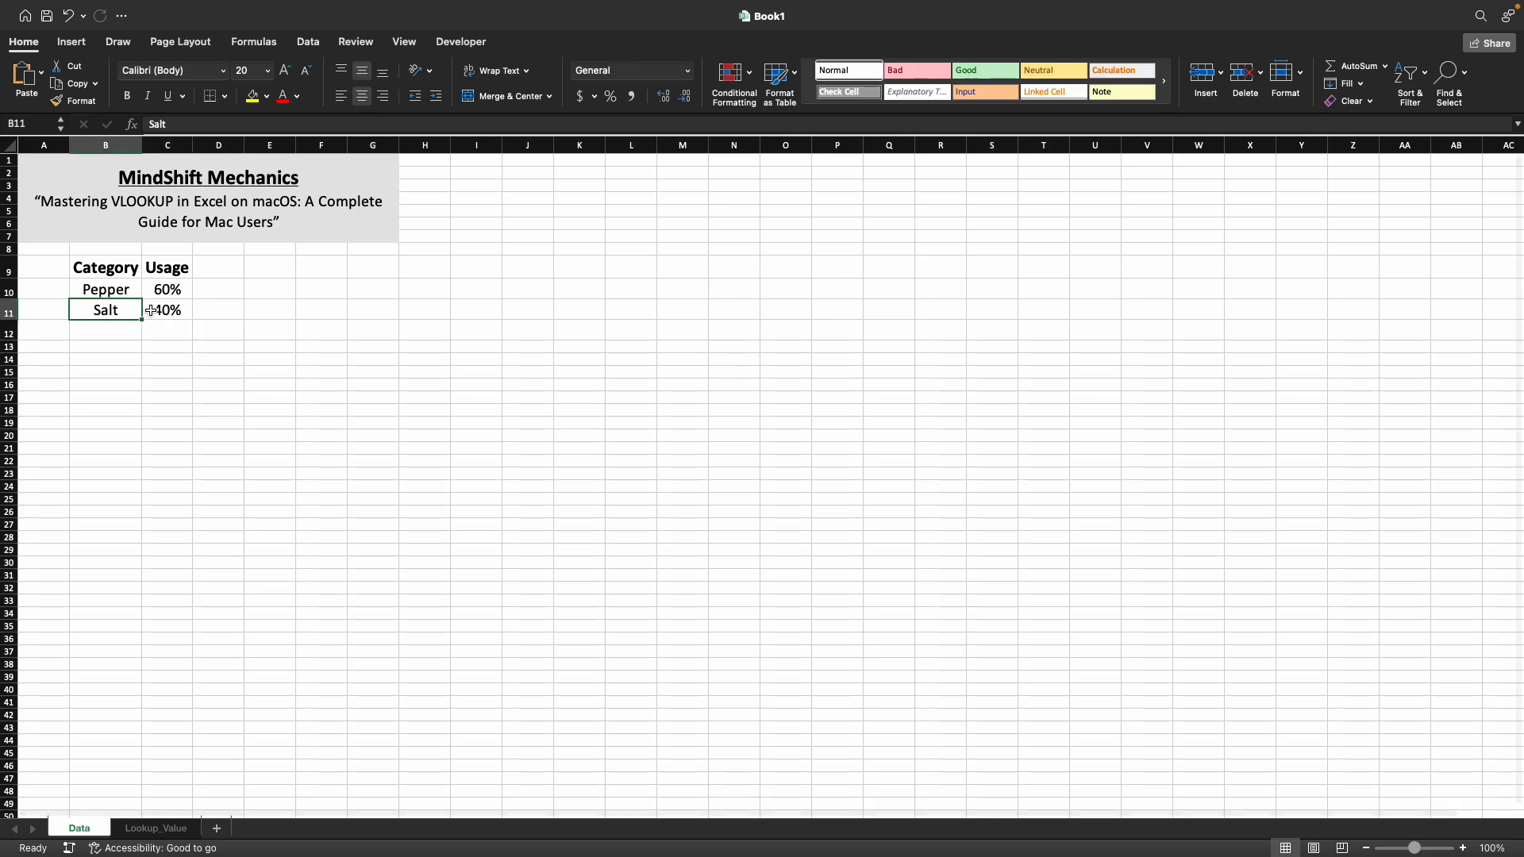
pyautogui.press('Right')
pyautogui.click(165, 829)
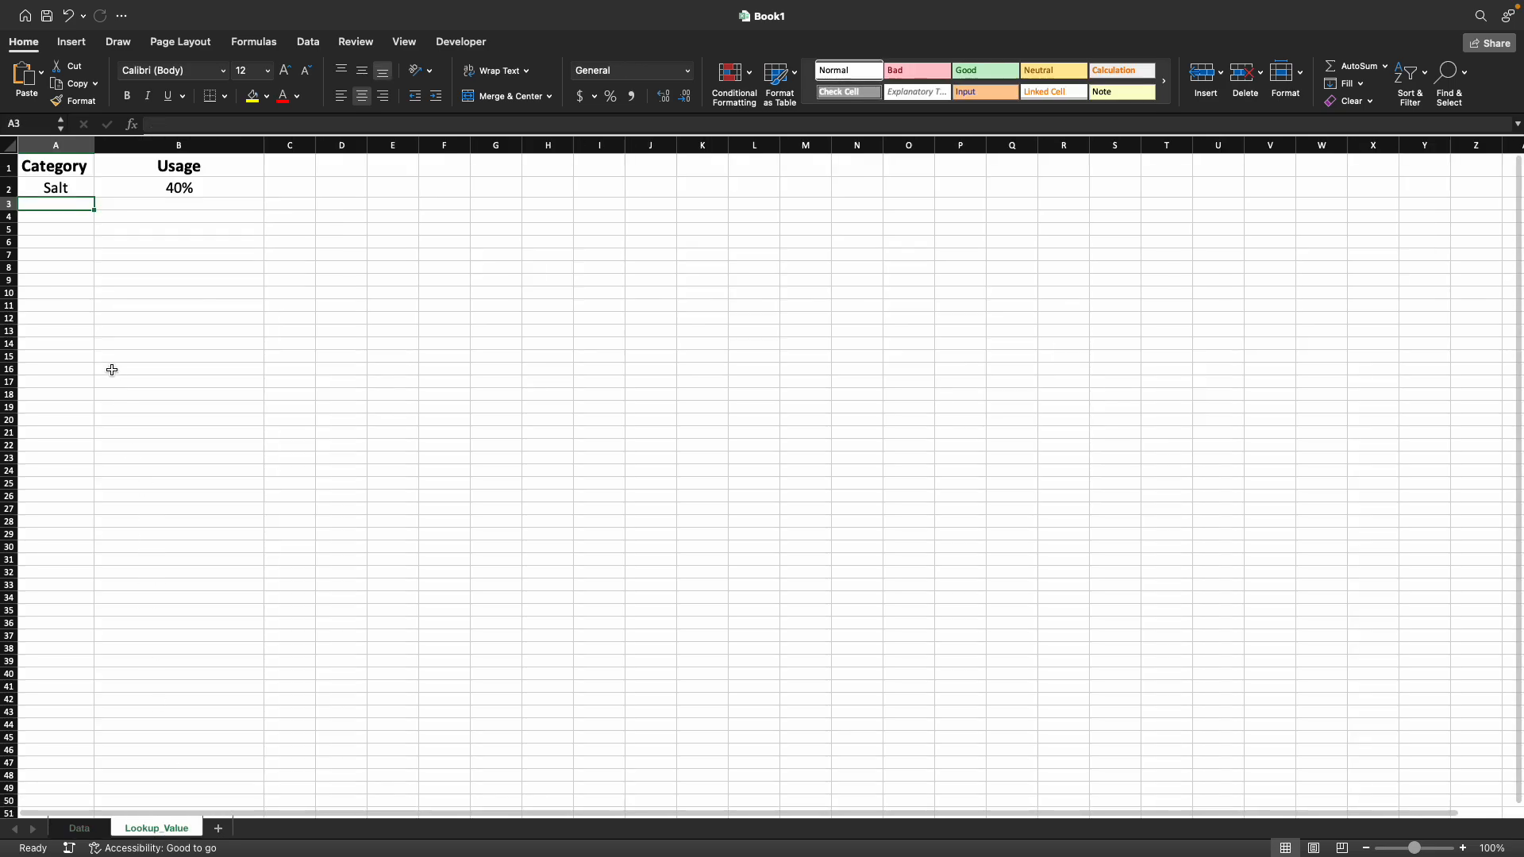
pyautogui.click(63, 189)
pyautogui.write('Pepper')
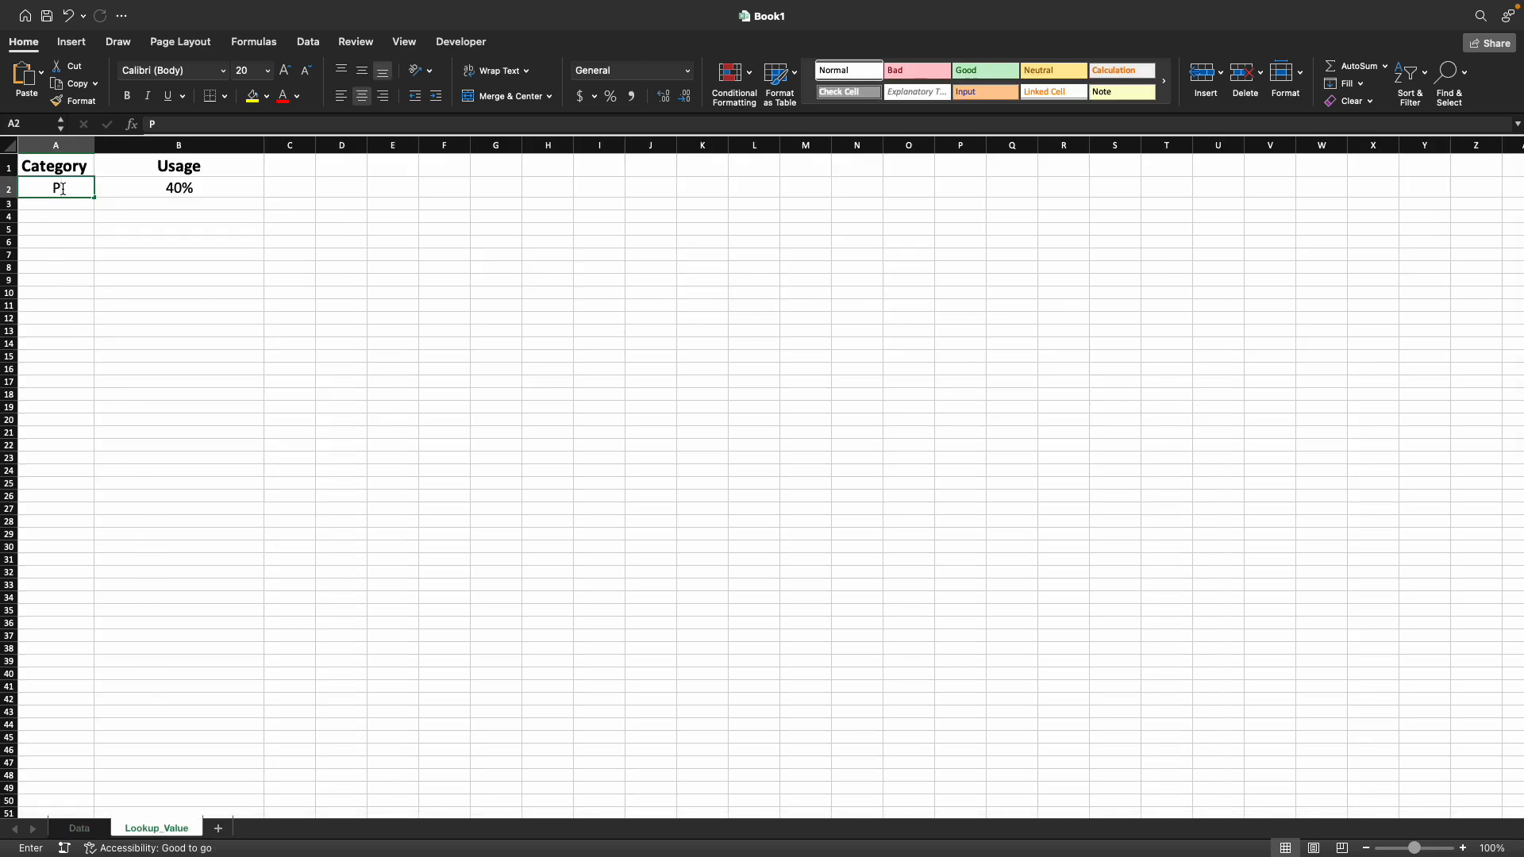
pyautogui.press('Return')
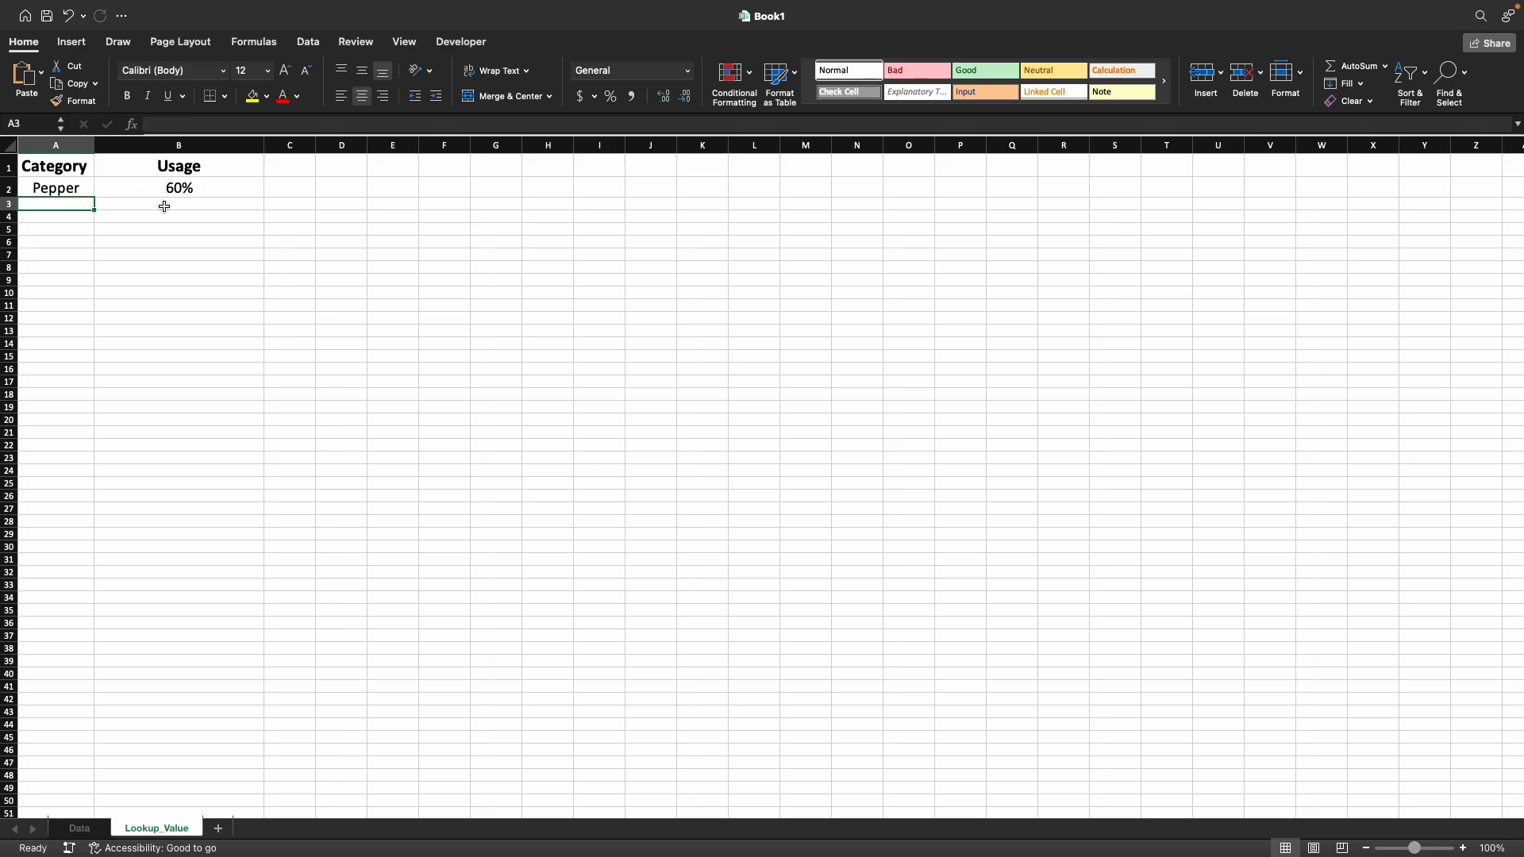
# Compare the Pepper result with the Data sheet and clear the category from A2 of Lookup_Value
pyautogui.click(76, 828)
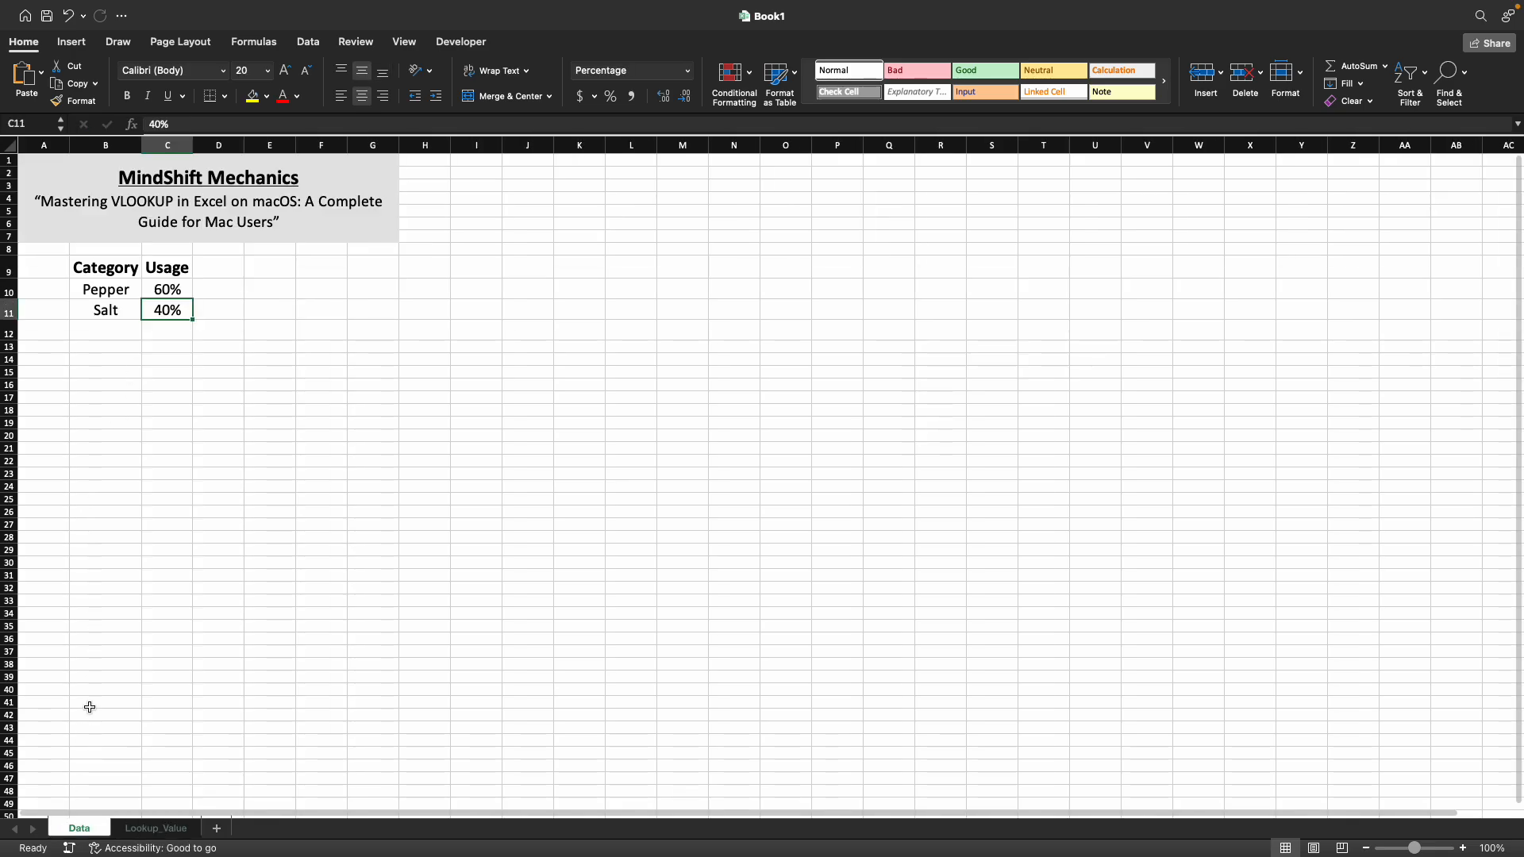
pyautogui.click(159, 828)
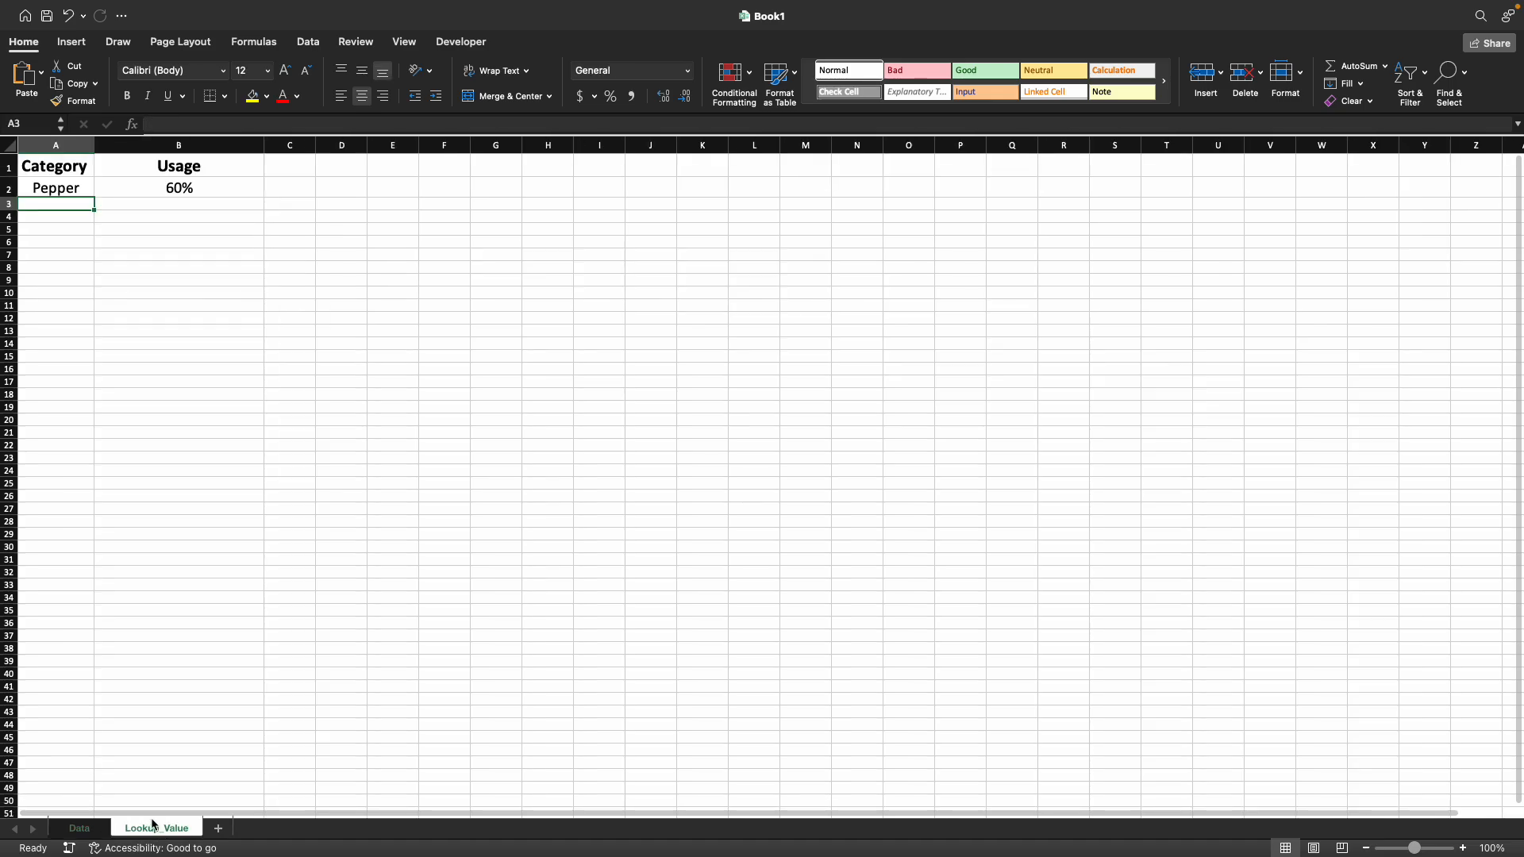
pyautogui.click(70, 192)
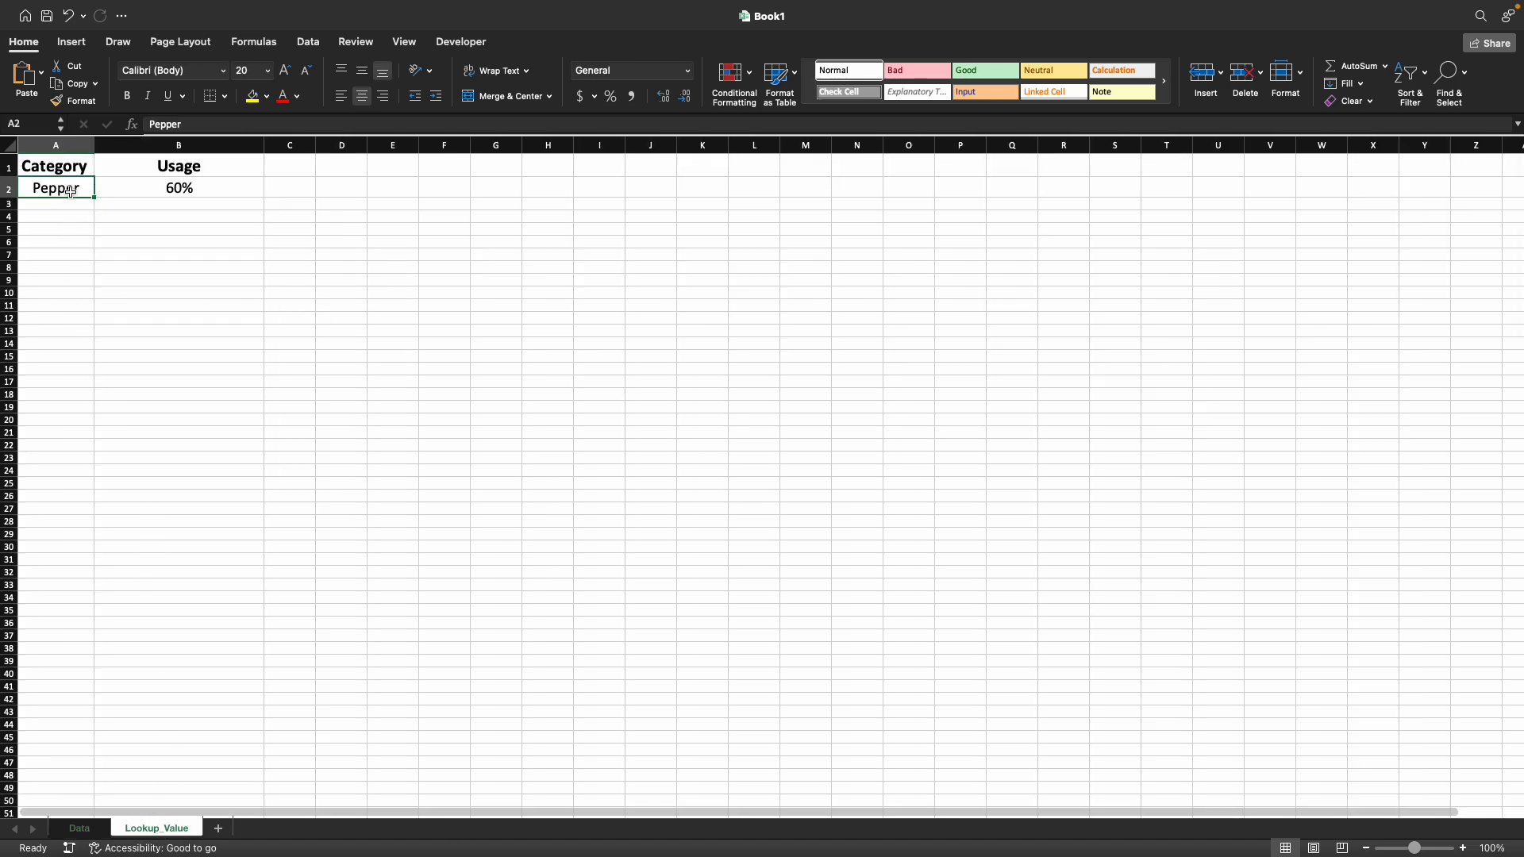
pyautogui.press('Delete')
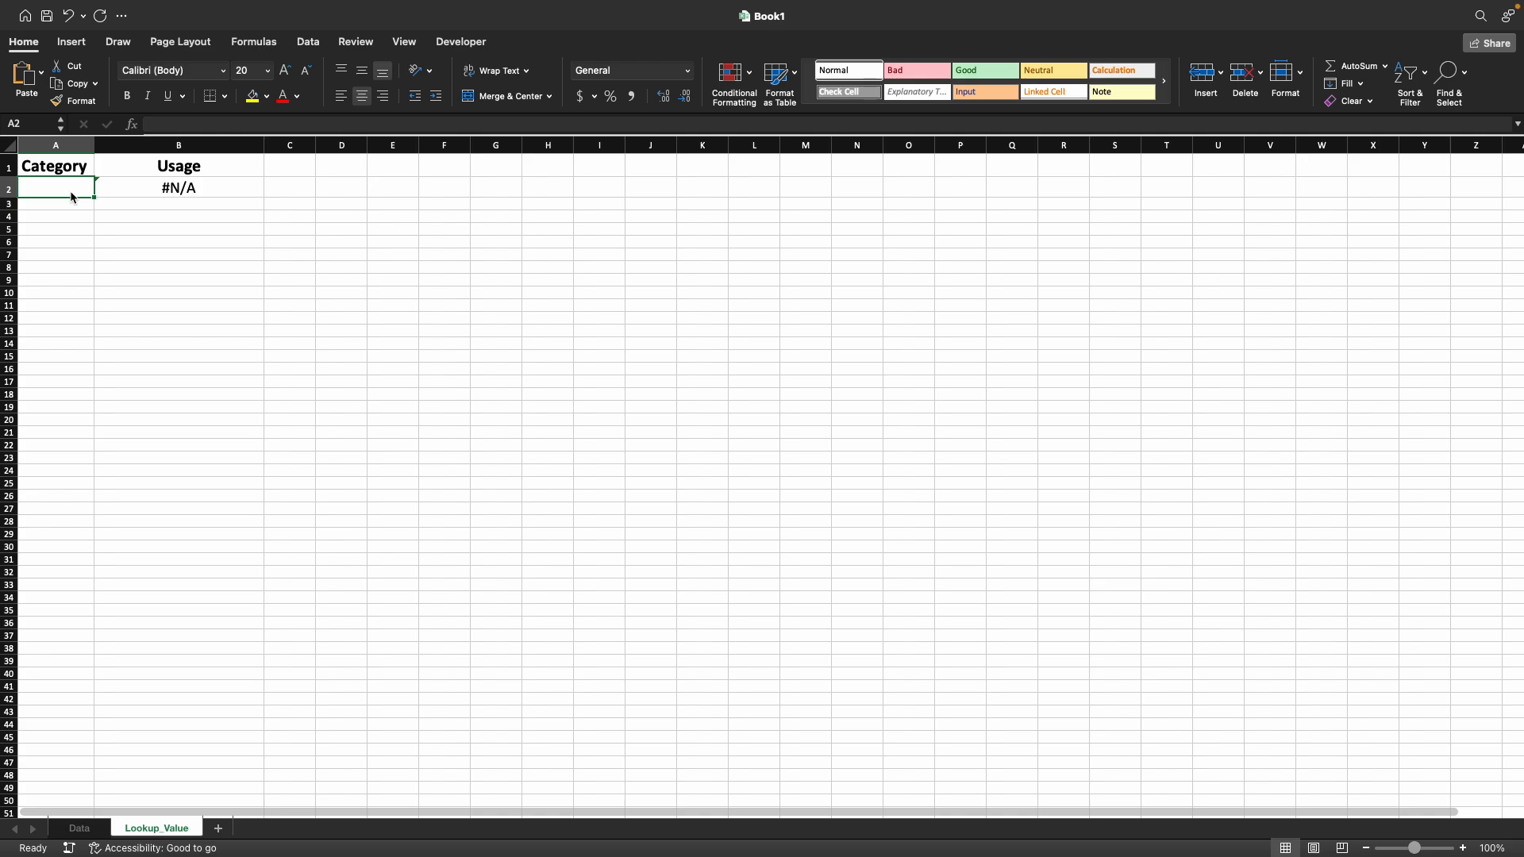
# Wrap the VLOOKUP in B2 of Lookup_Value in IFNA with an empty string as the #N/A replacement
pyautogui.click(175, 190)
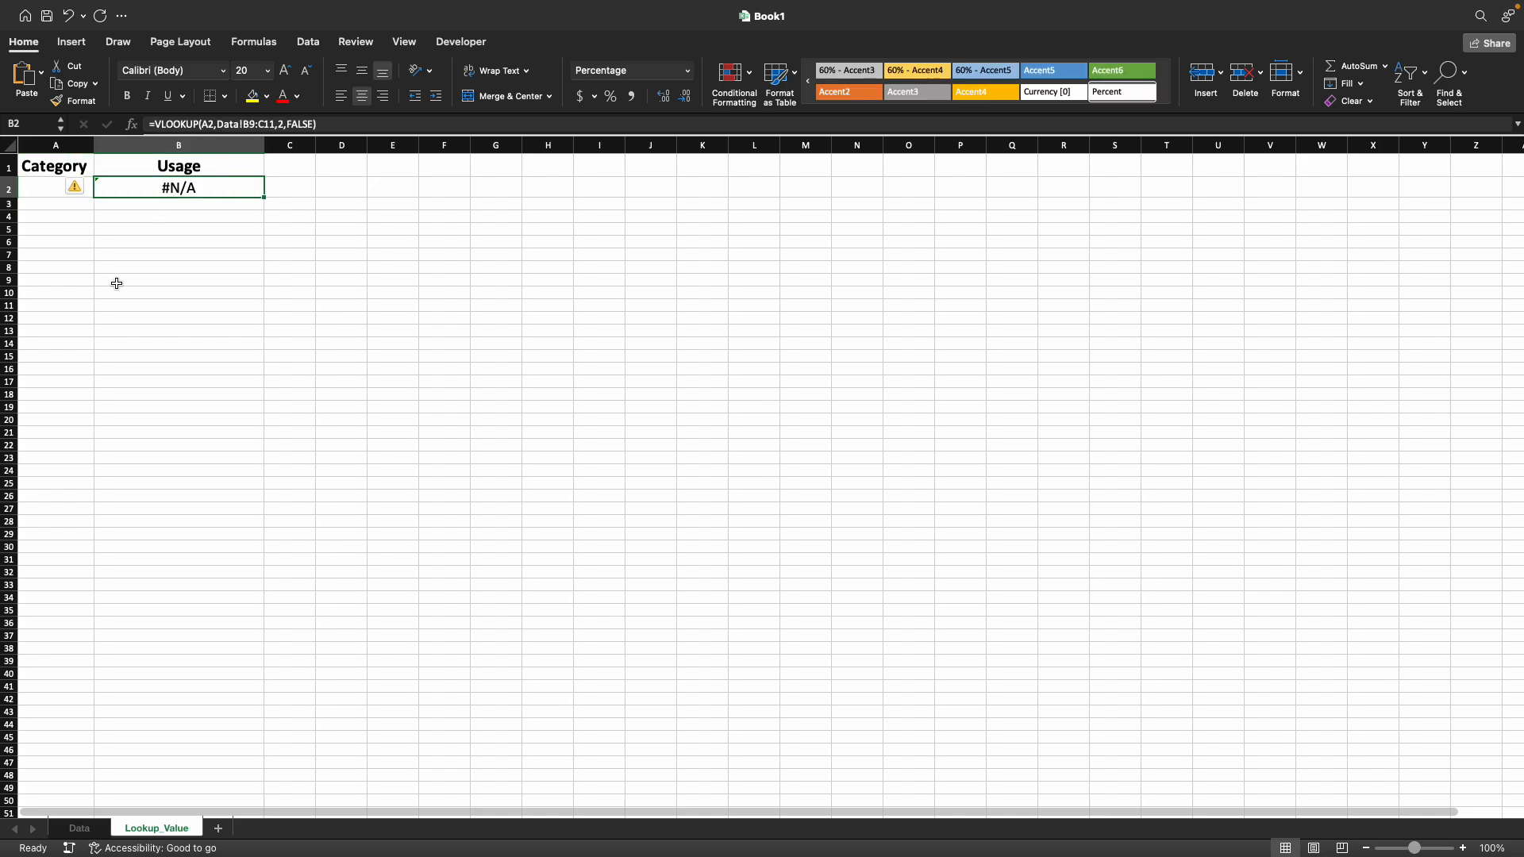
pyautogui.click(158, 126)
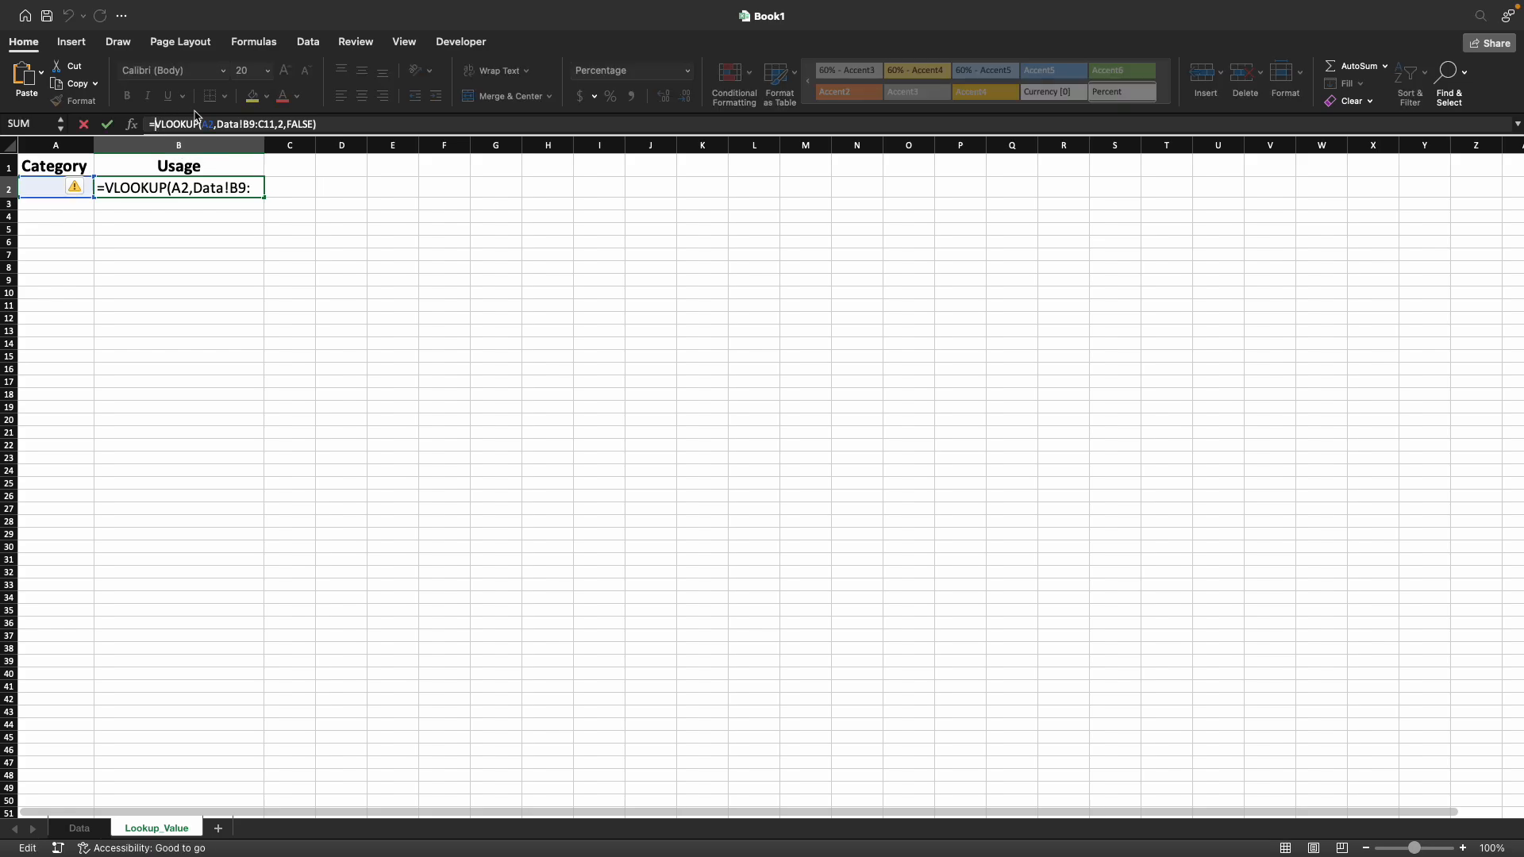
pyautogui.write('ifna(')
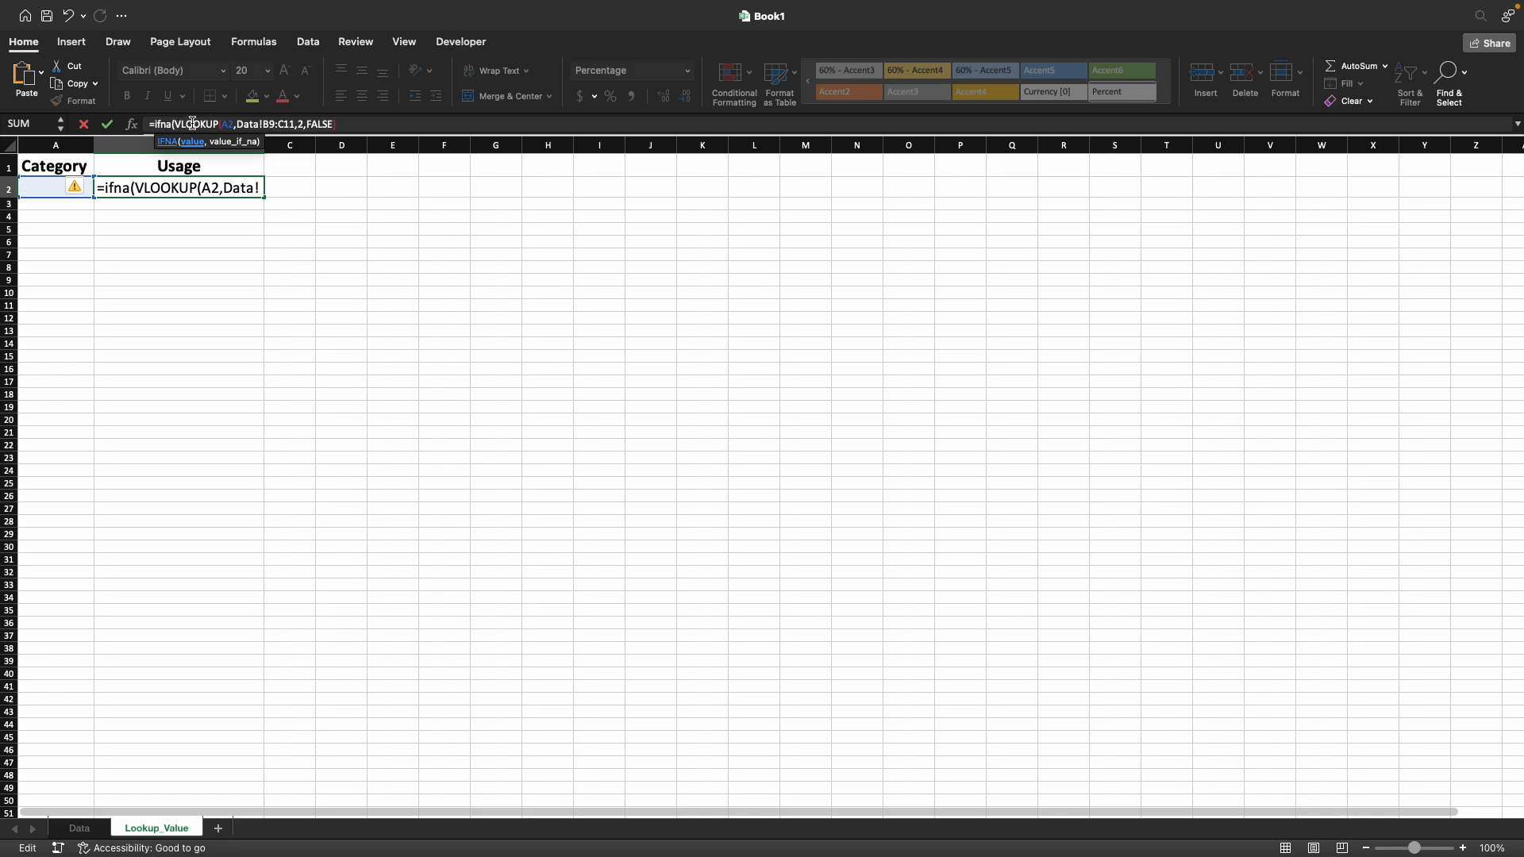
pyautogui.click(352, 124)
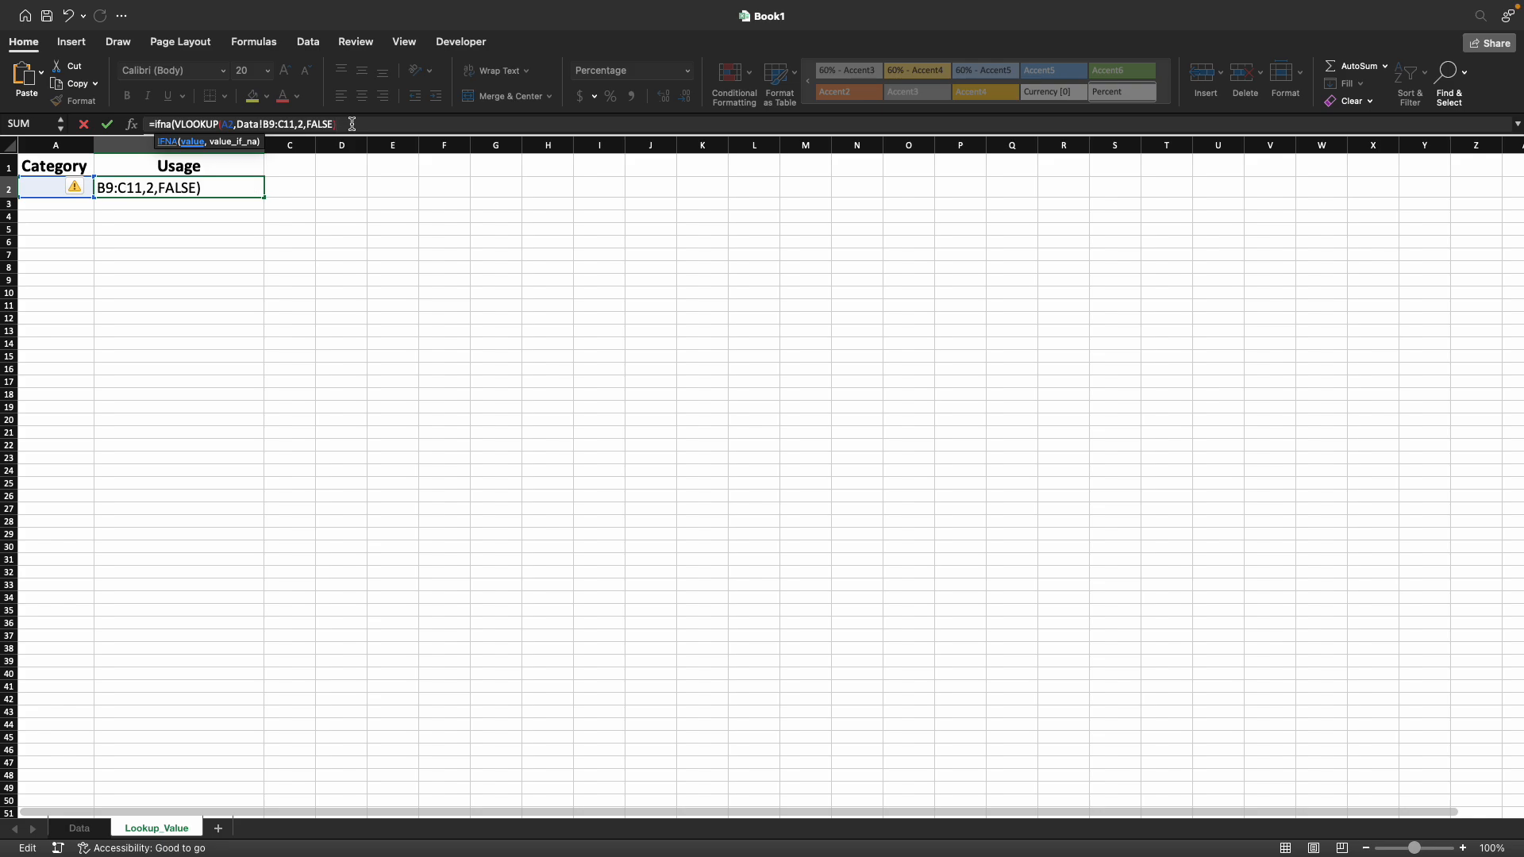
pyautogui.write(',')
pyautogui.write('"")')
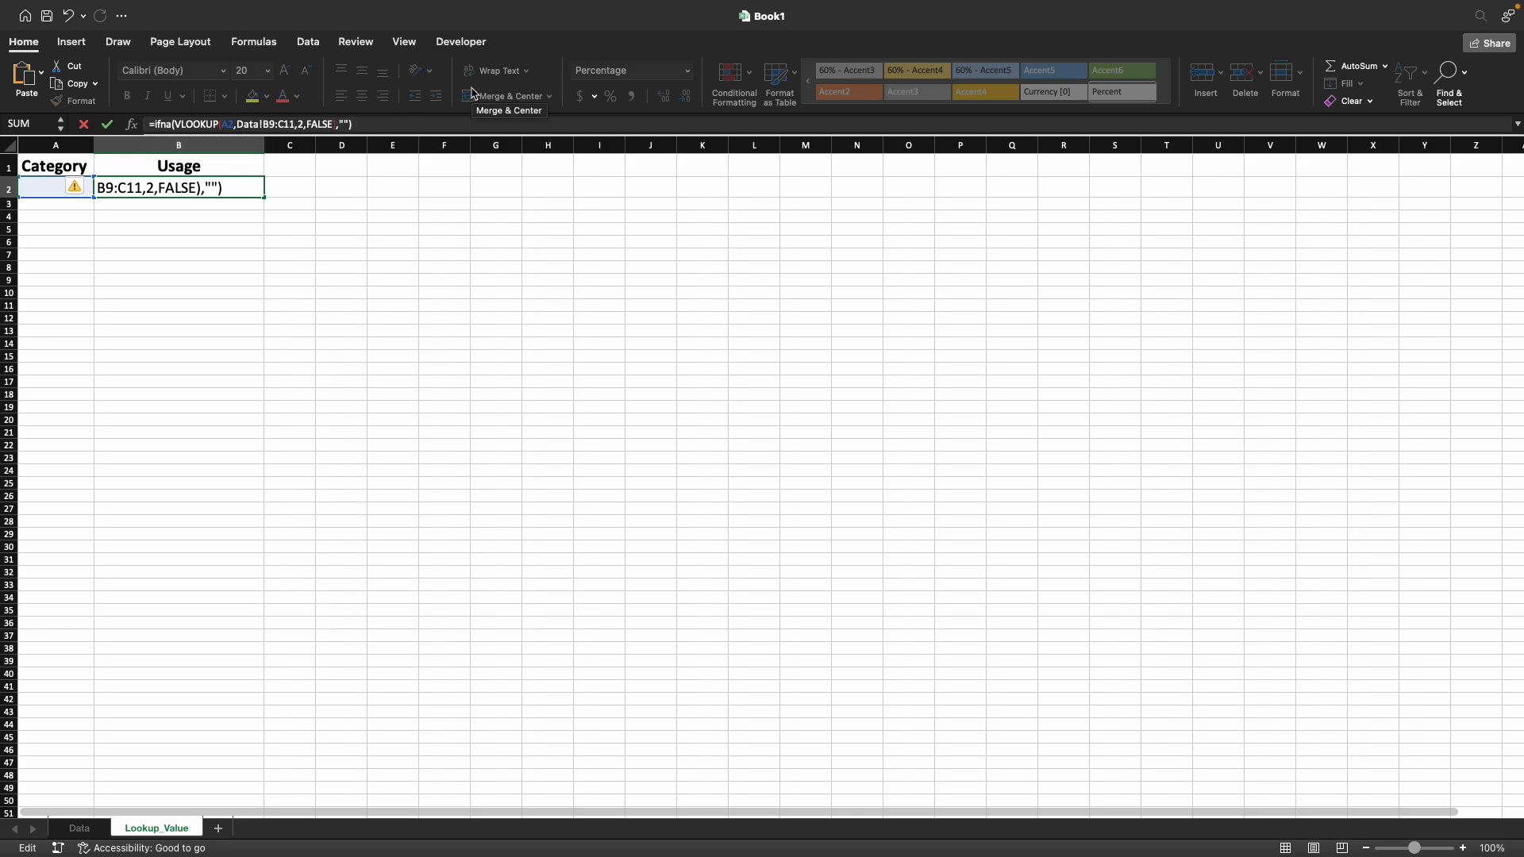
pyautogui.press('Return')
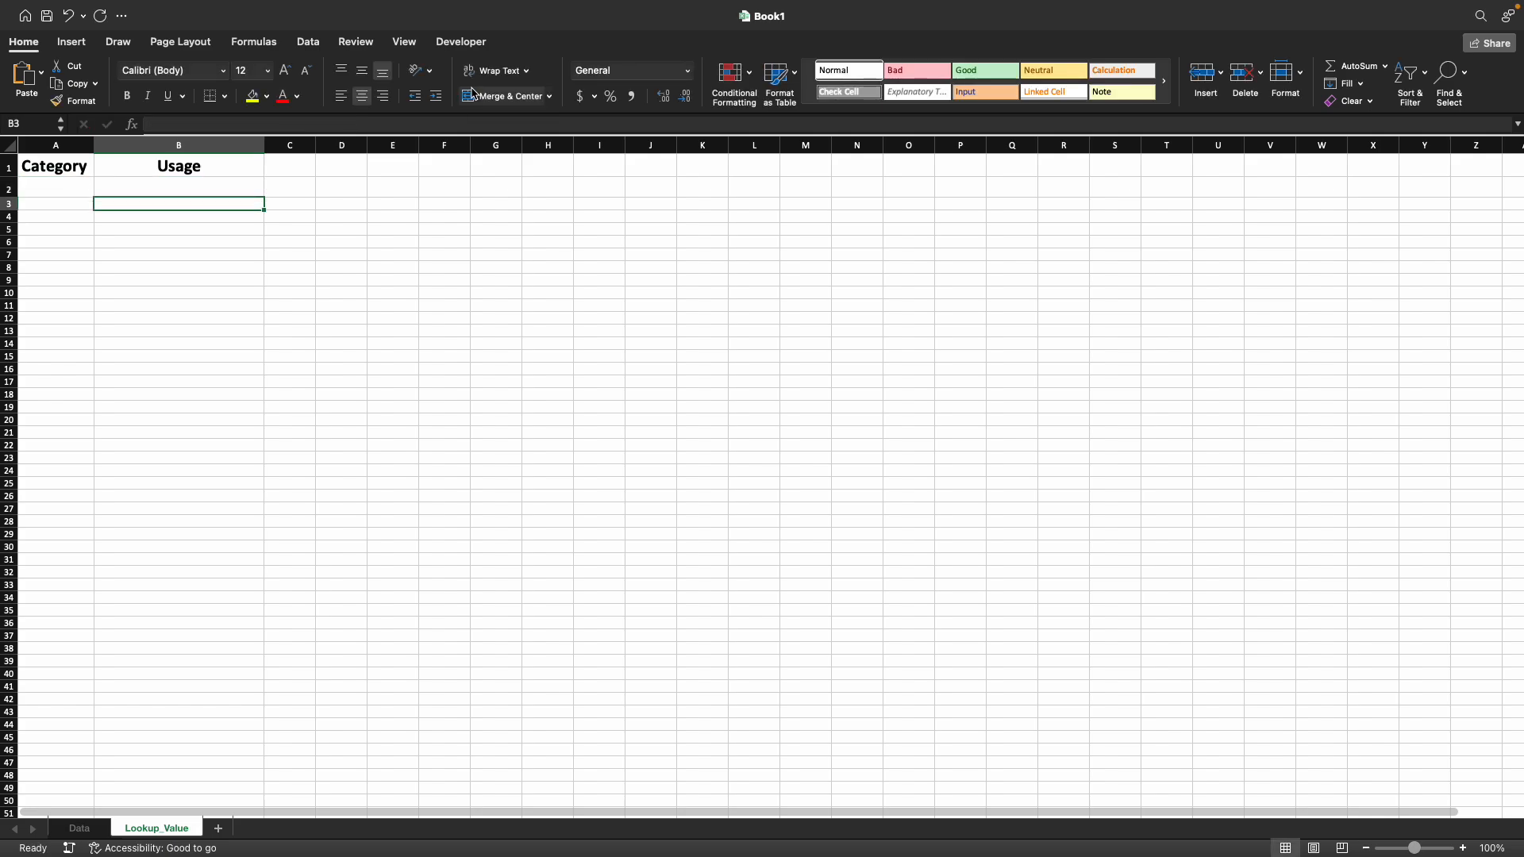
# Set the IFNA fallback text in B2 to "Choose correct category"
pyautogui.click(229, 190)
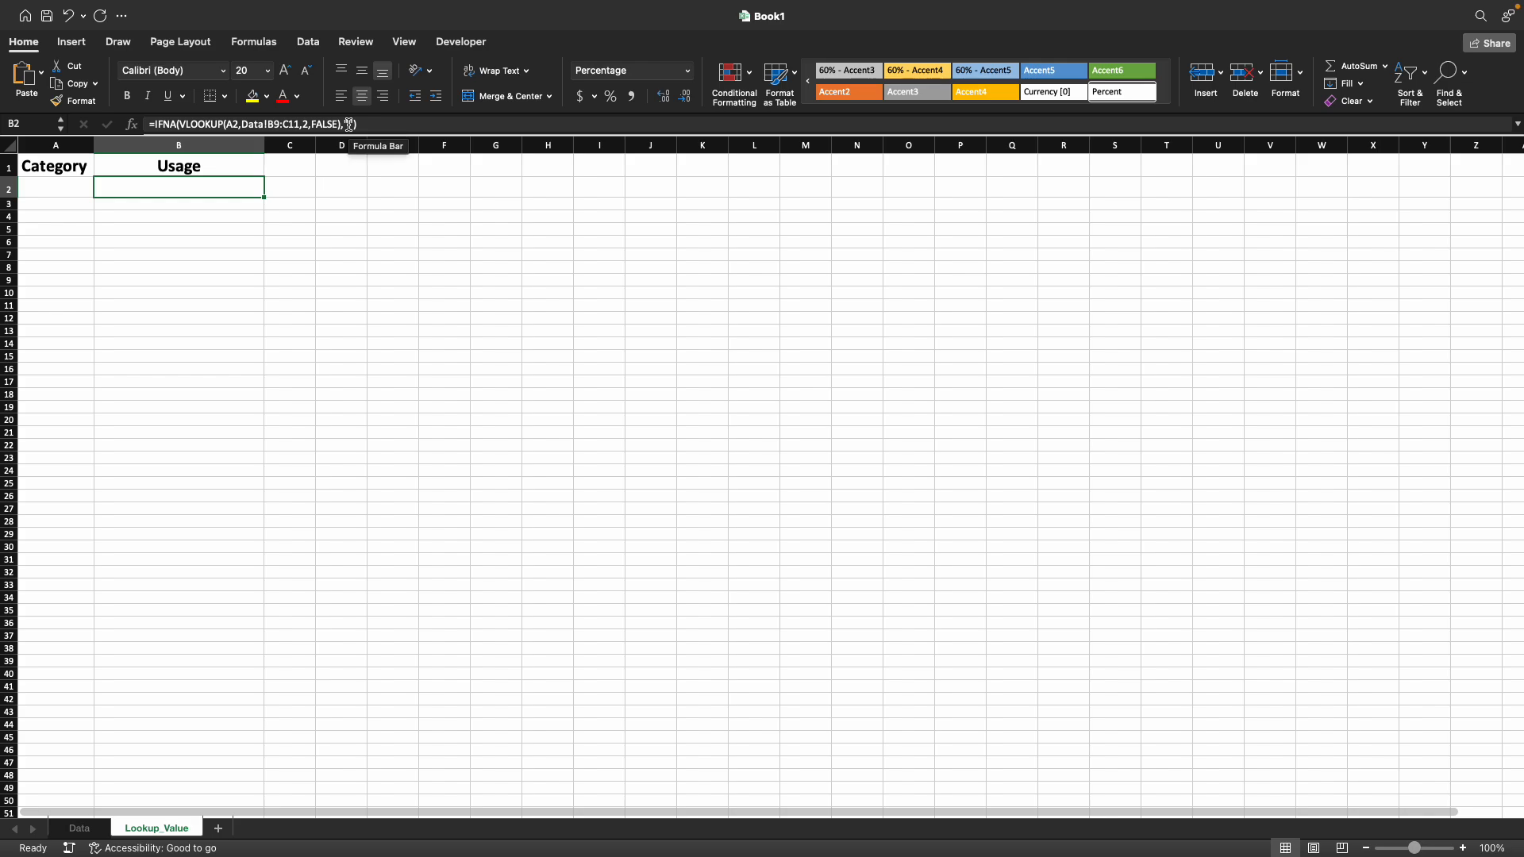
pyautogui.click(349, 125)
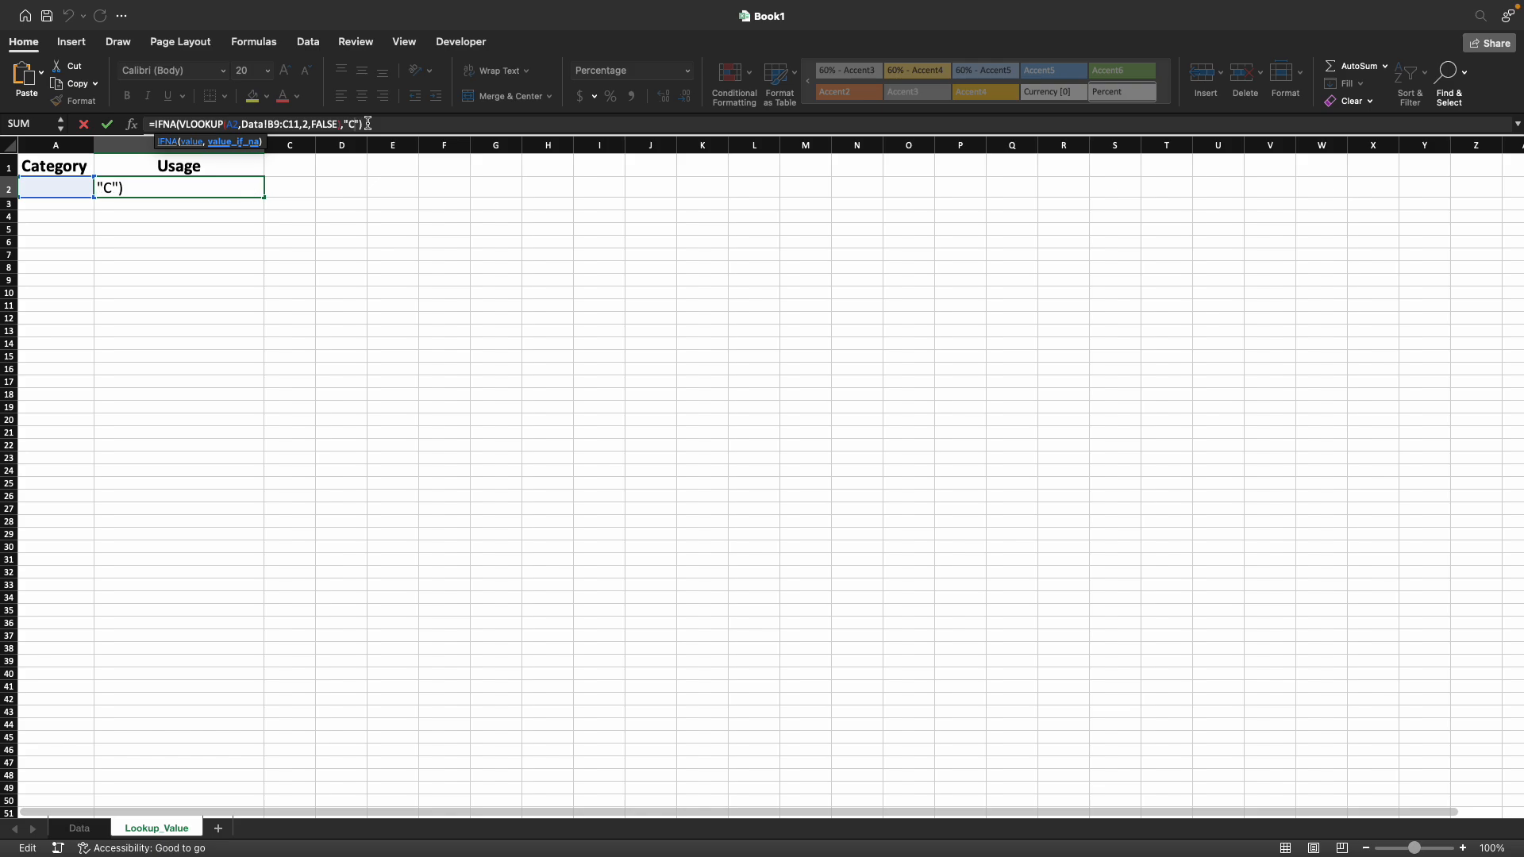
pyautogui.write('Choose correct category')
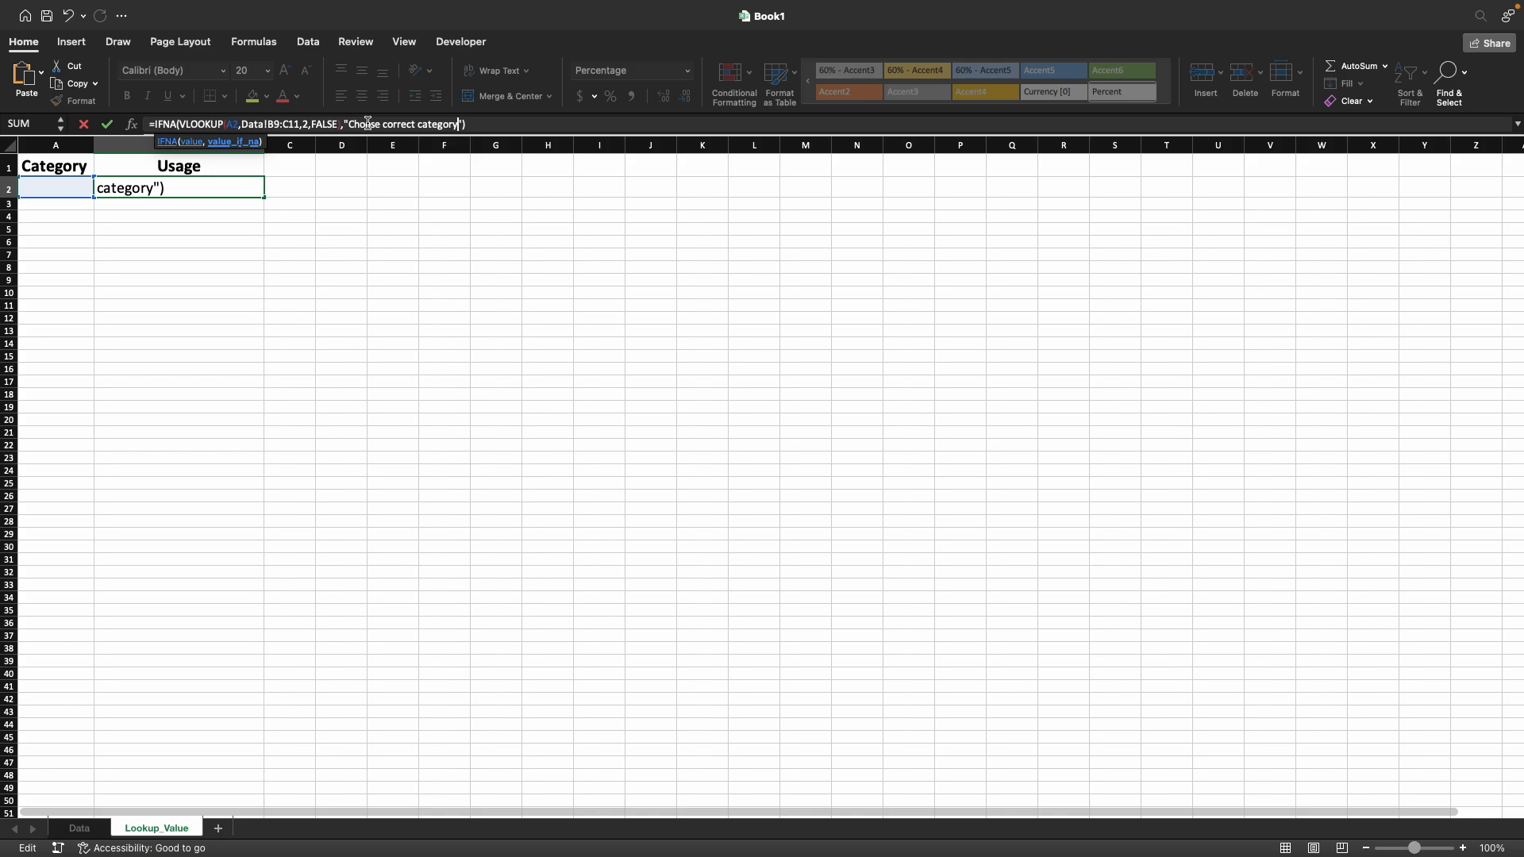
pyautogui.press('Return')
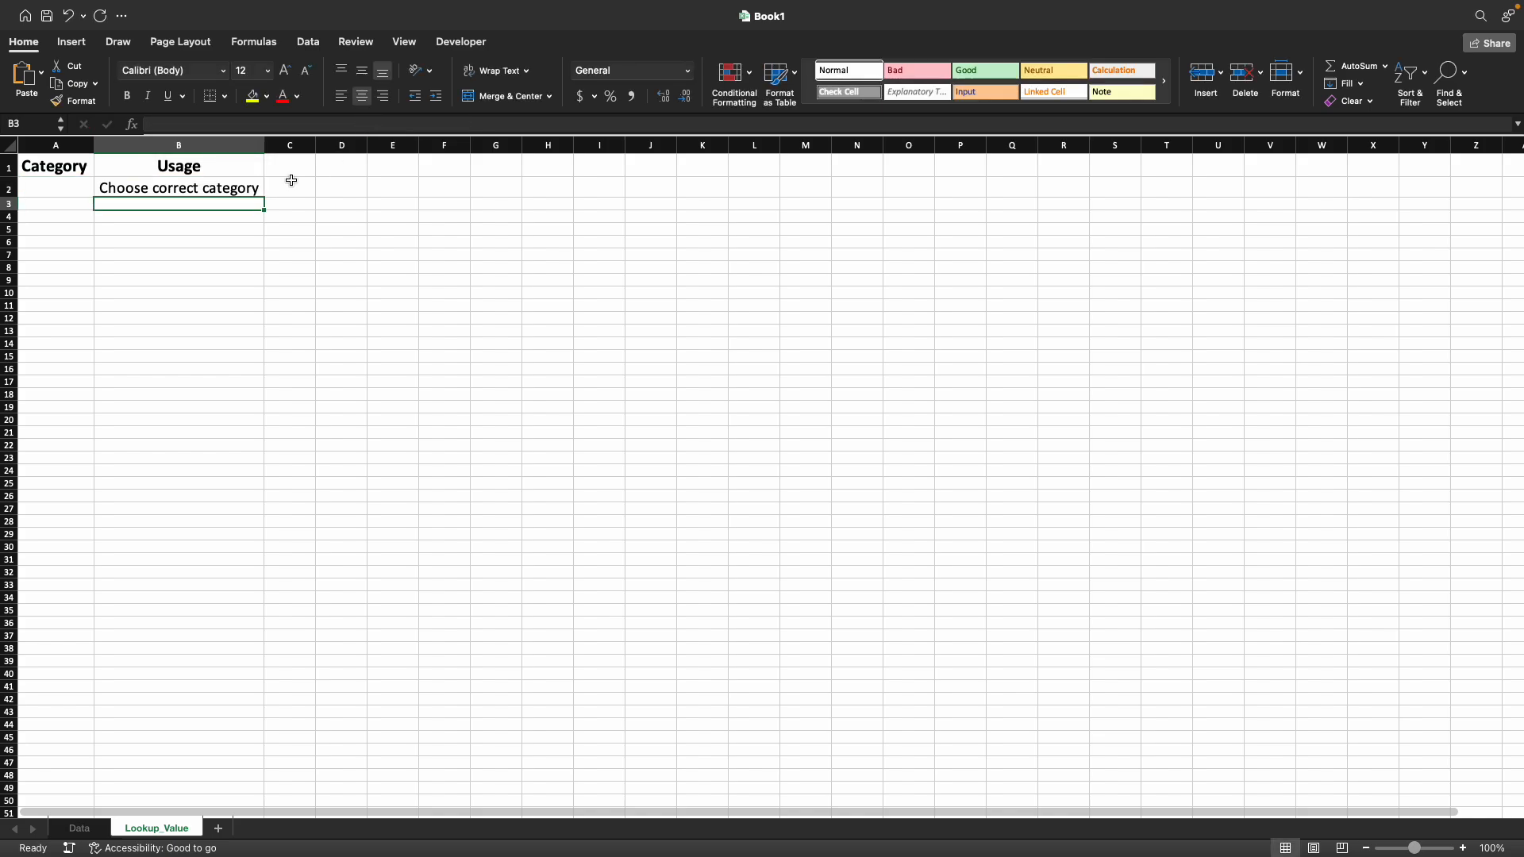
# Test the formula by entering Salt and then Pepper as the category in A2
pyautogui.click(79, 190)
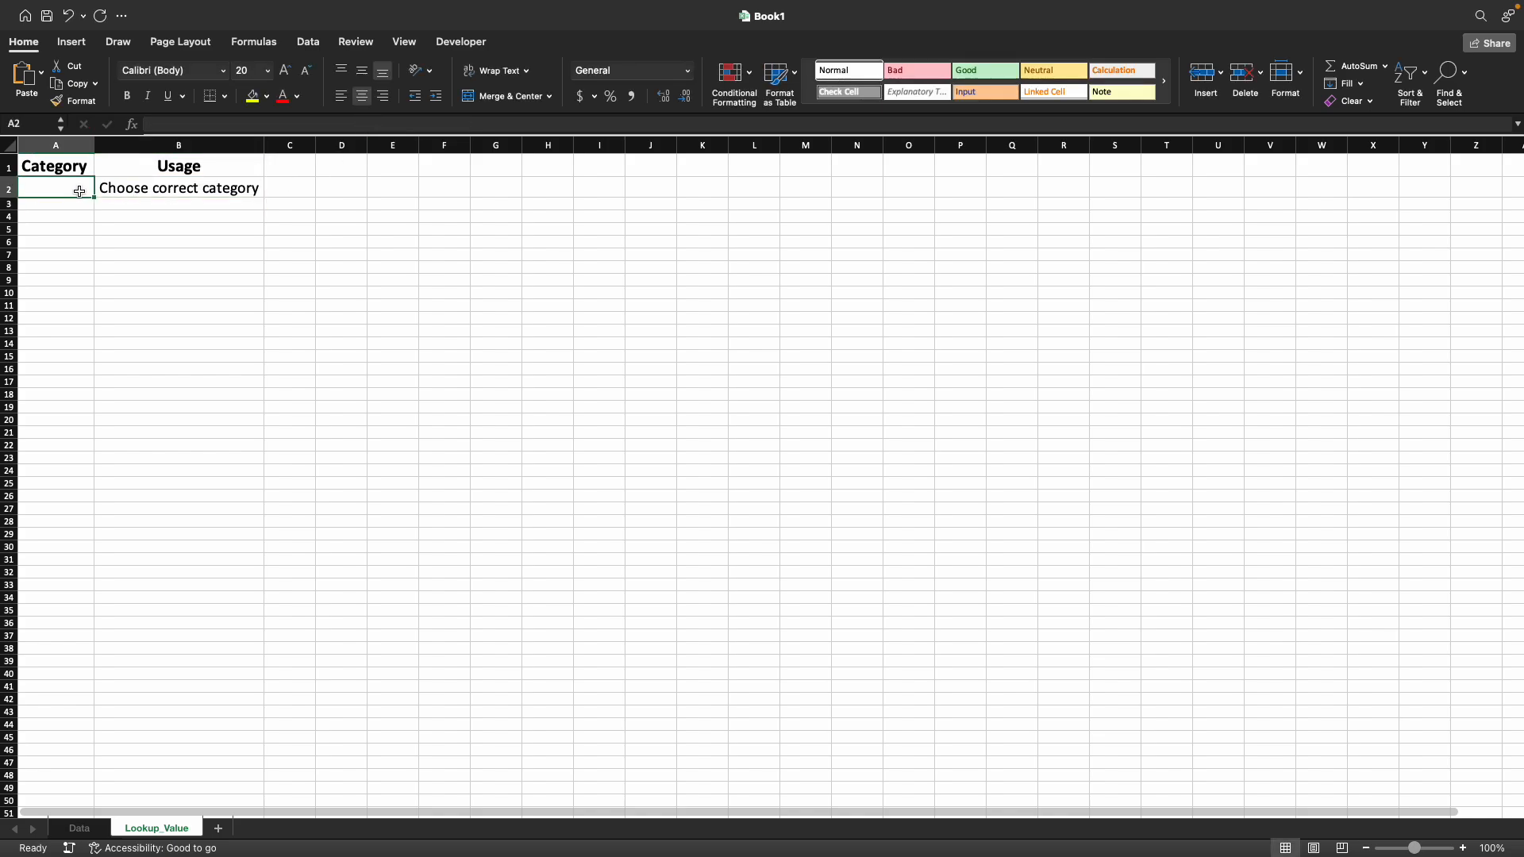
pyautogui.write('Salt')
pyautogui.press('Return')
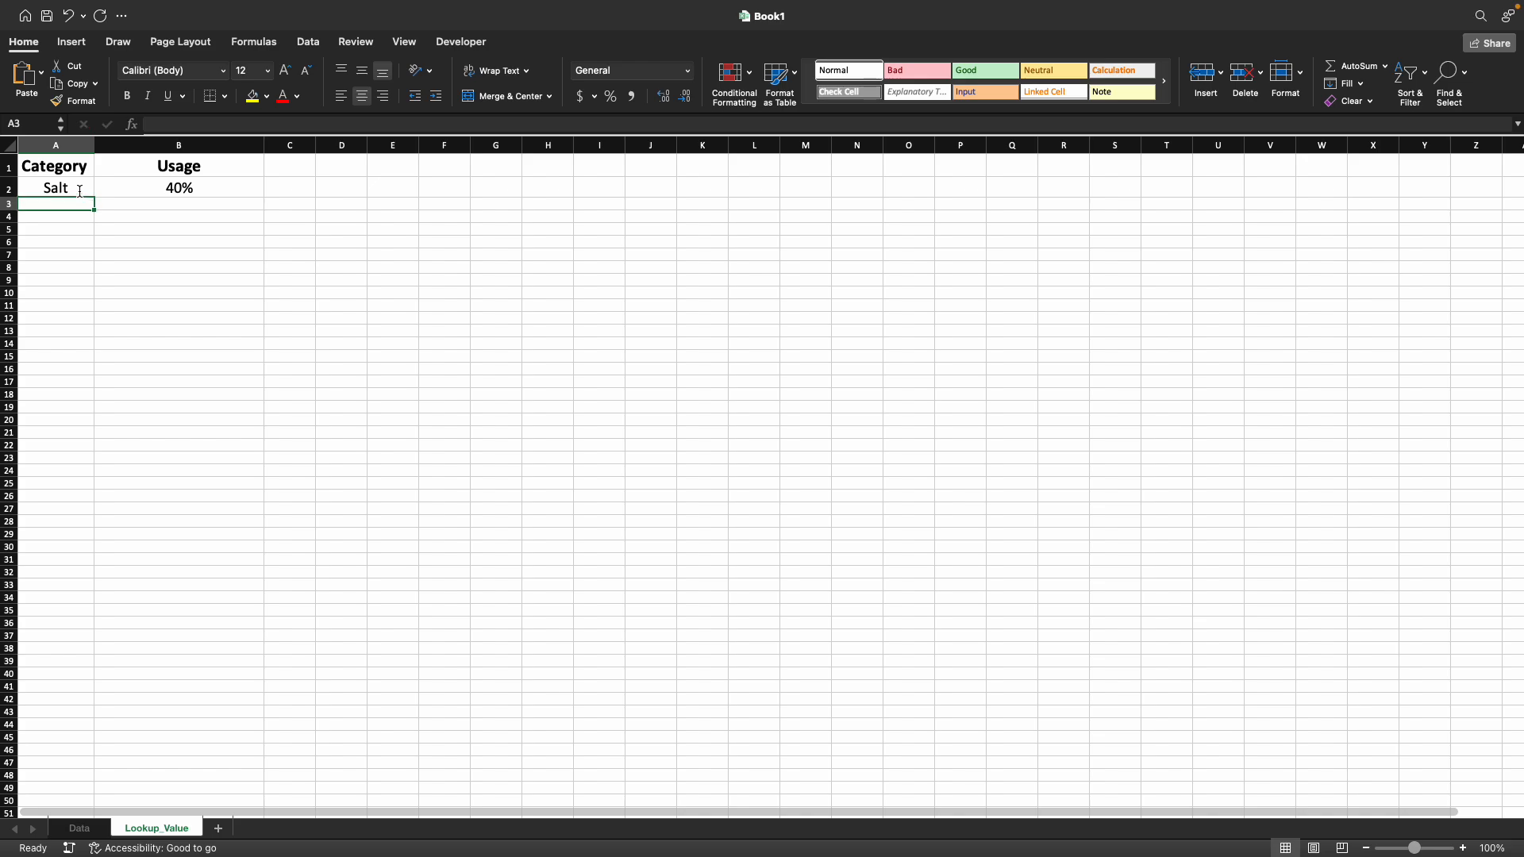
pyautogui.click(76, 188)
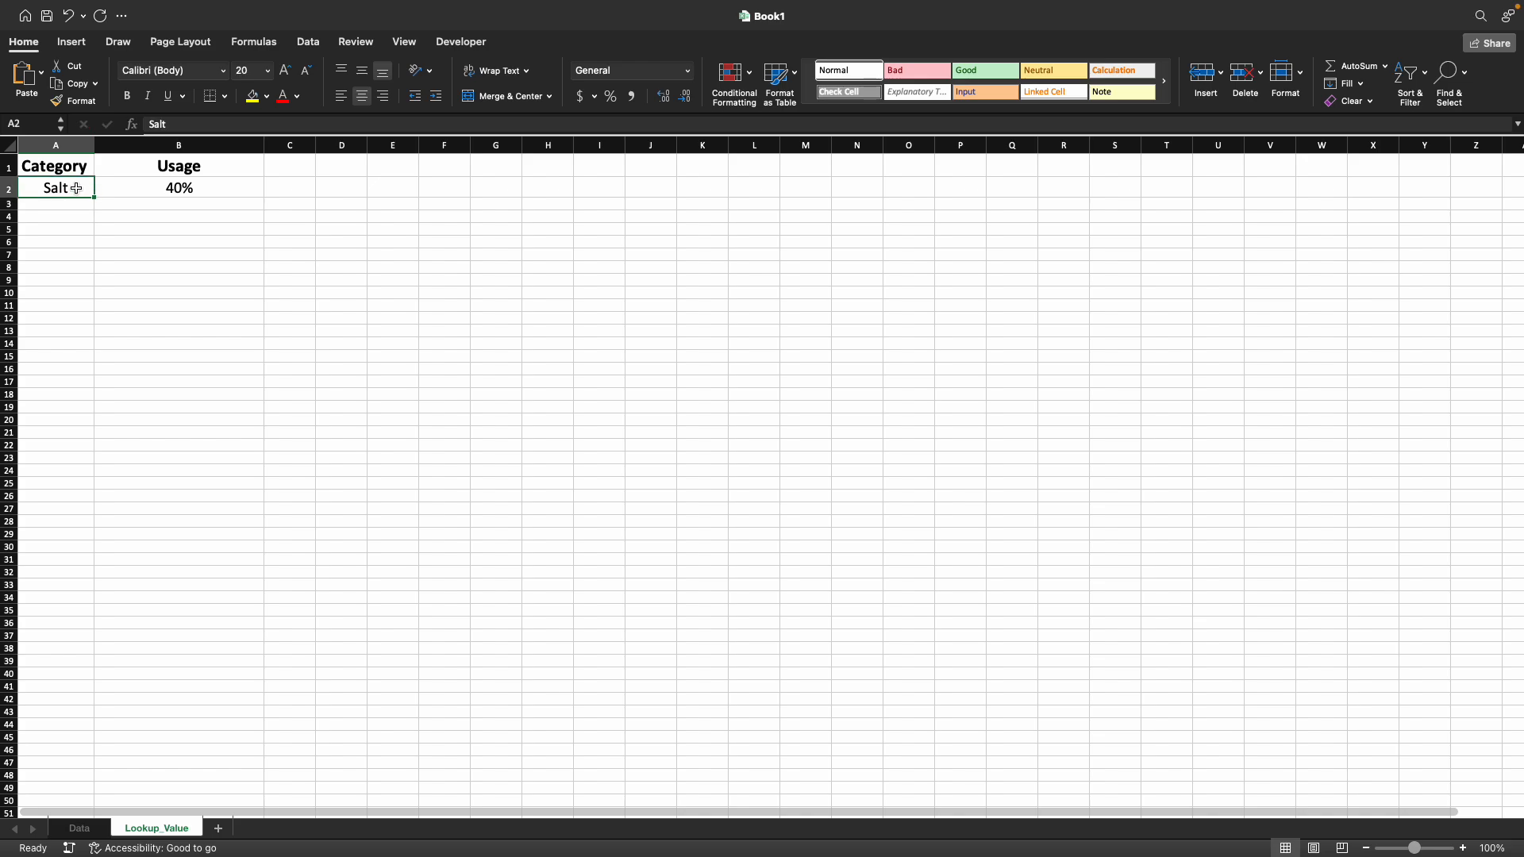
pyautogui.write('Pepper')
pyautogui.press('Return')
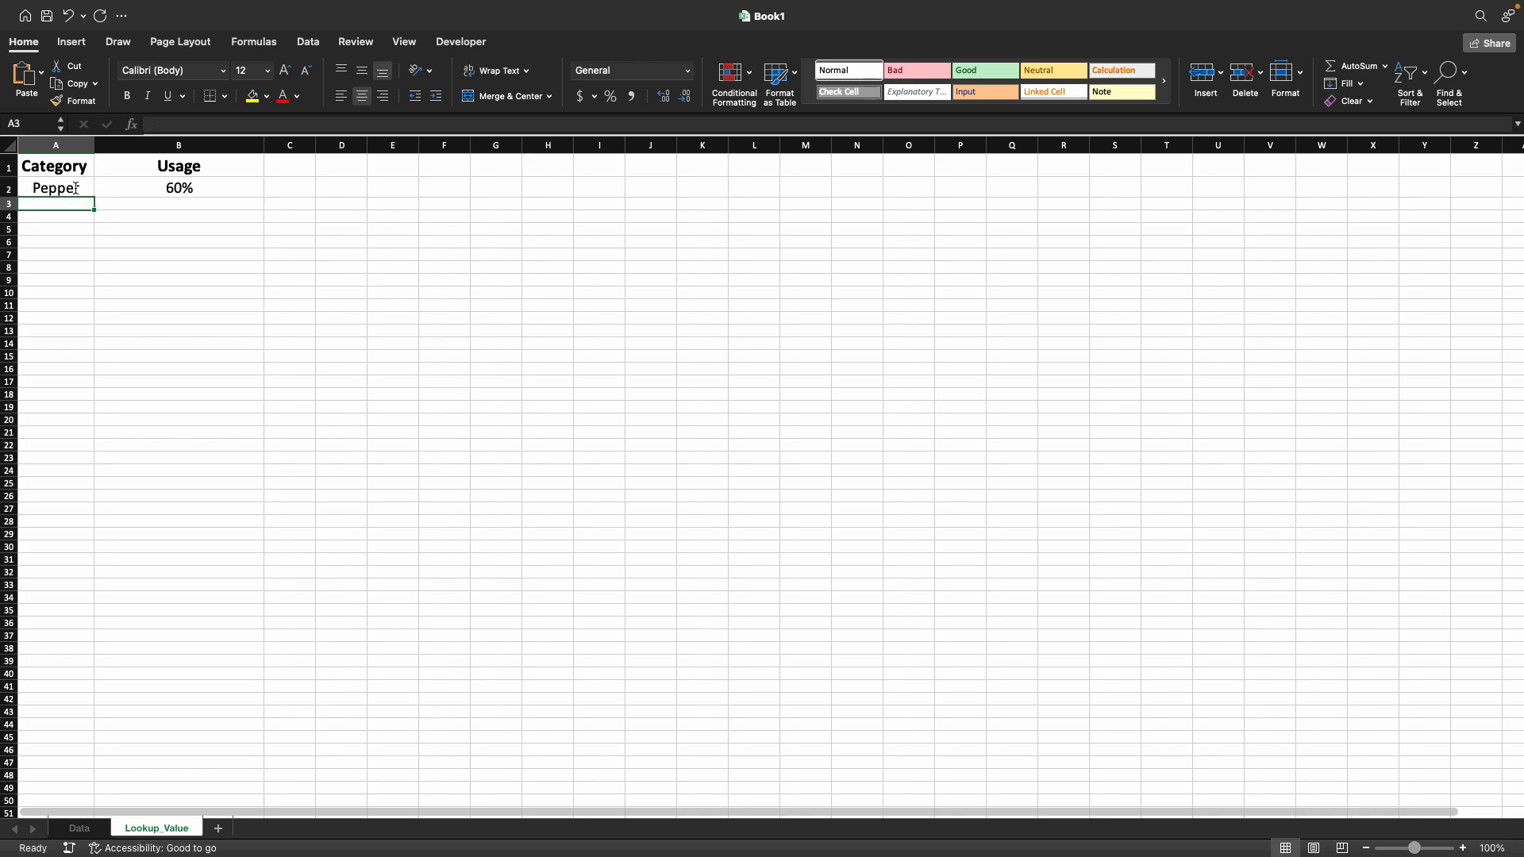
# Clear the category in A2 of Lookup_Value and enter 2 in its place
pyautogui.click(76, 188)
pyautogui.press('Delete')
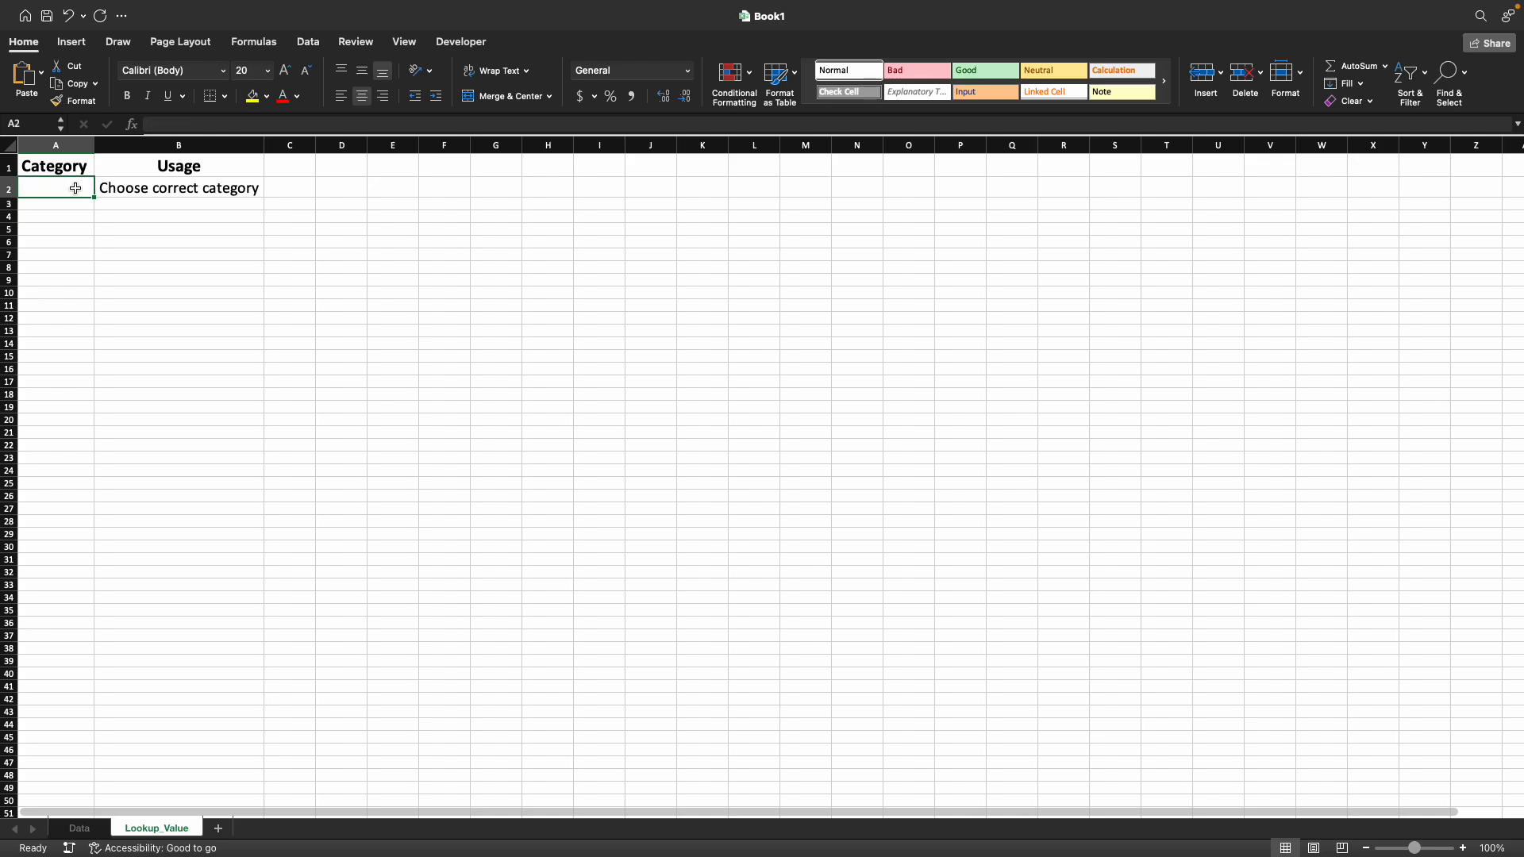
pyautogui.write('2')
pyautogui.click(86, 231)
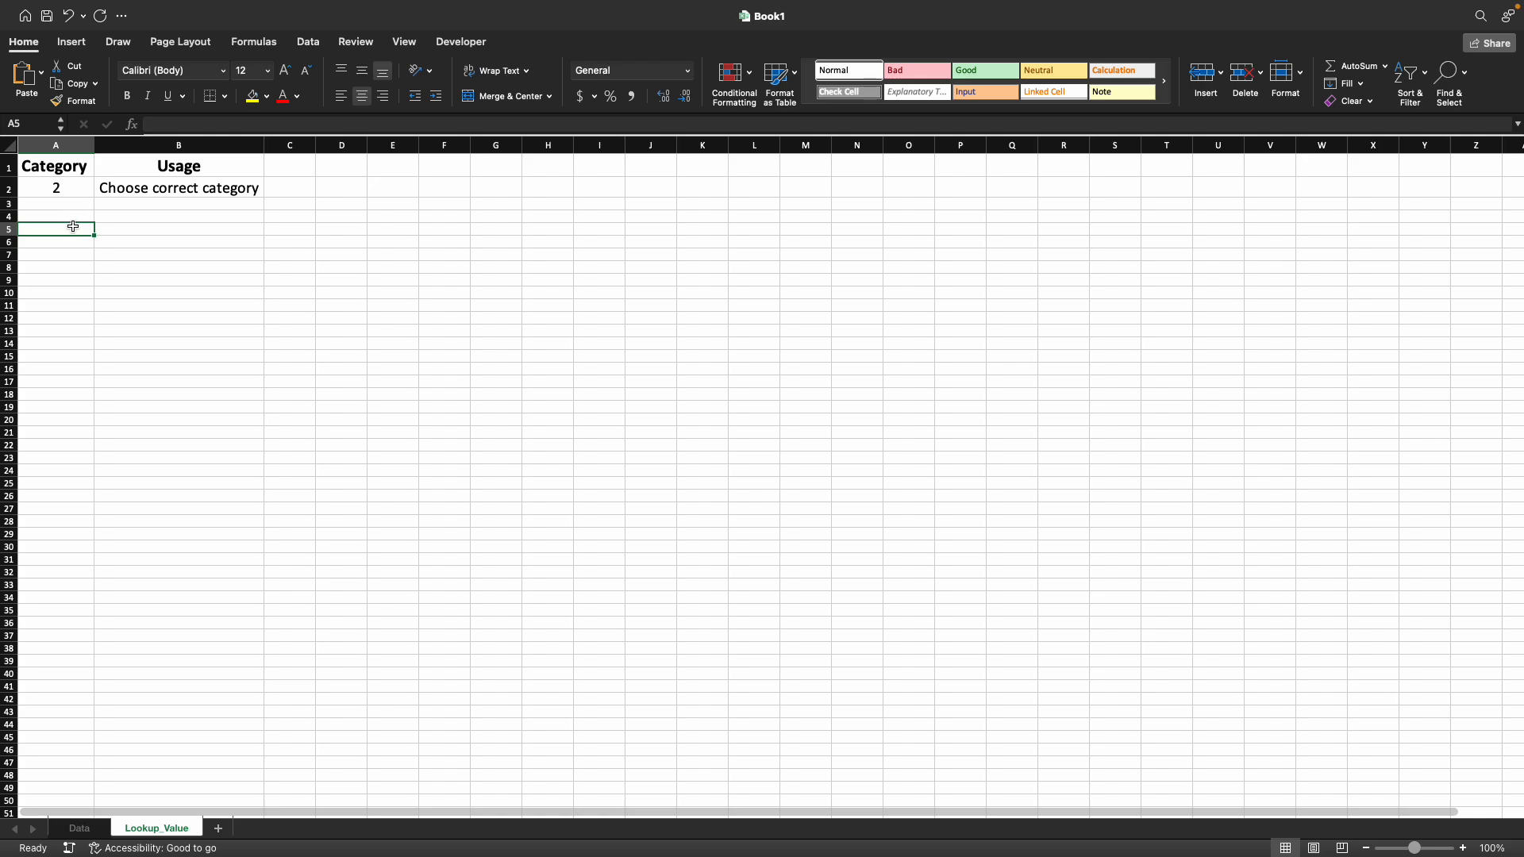
# Add category 2 with a usage of 70% in row 12 of the Data sheet table
pyautogui.click(79, 828)
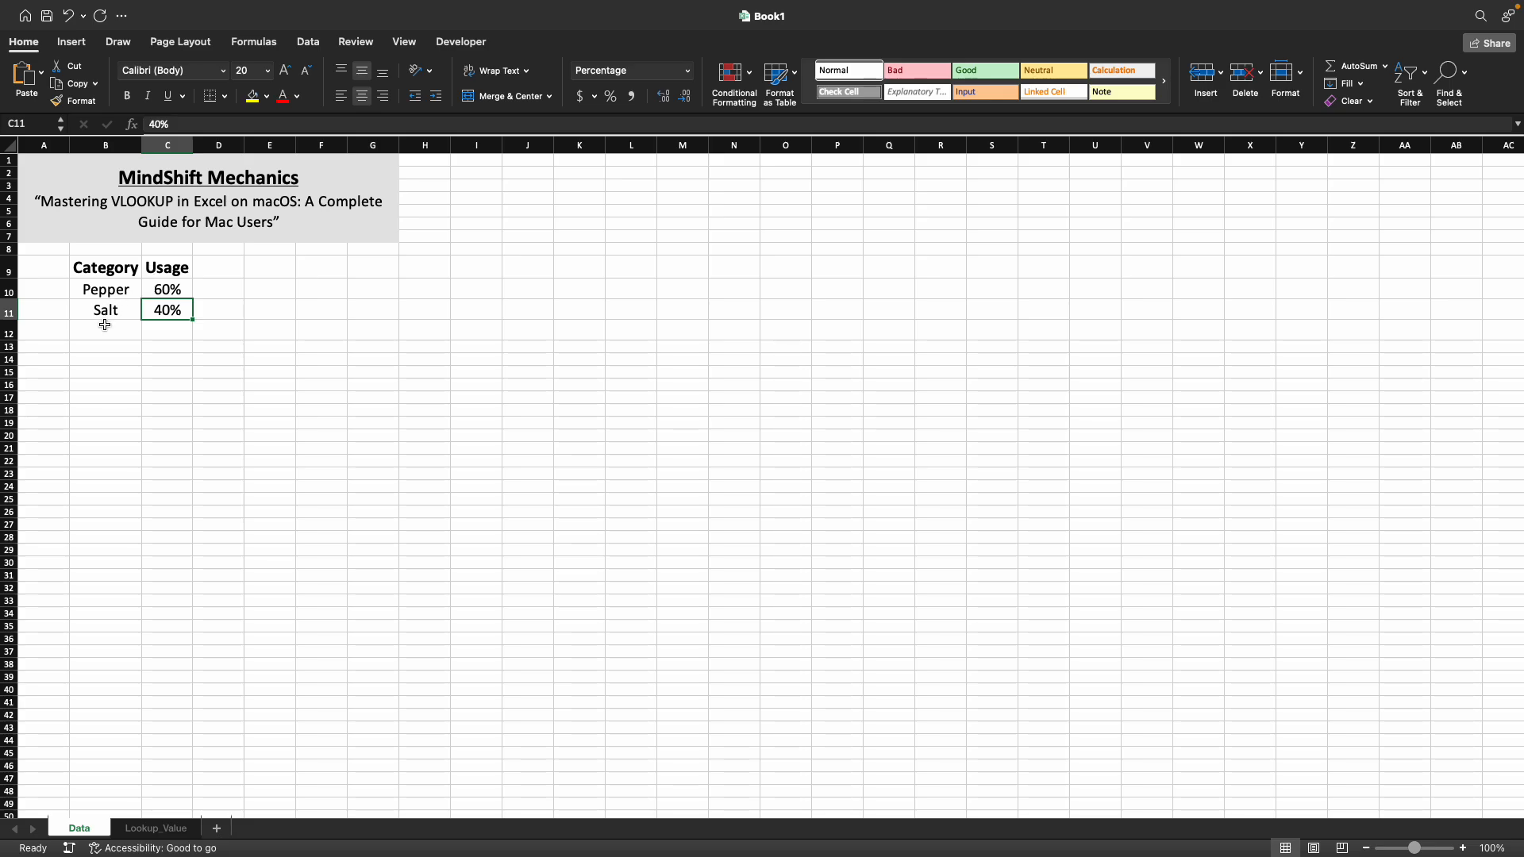
pyautogui.click(102, 330)
pyautogui.write('2')
pyautogui.click(162, 331)
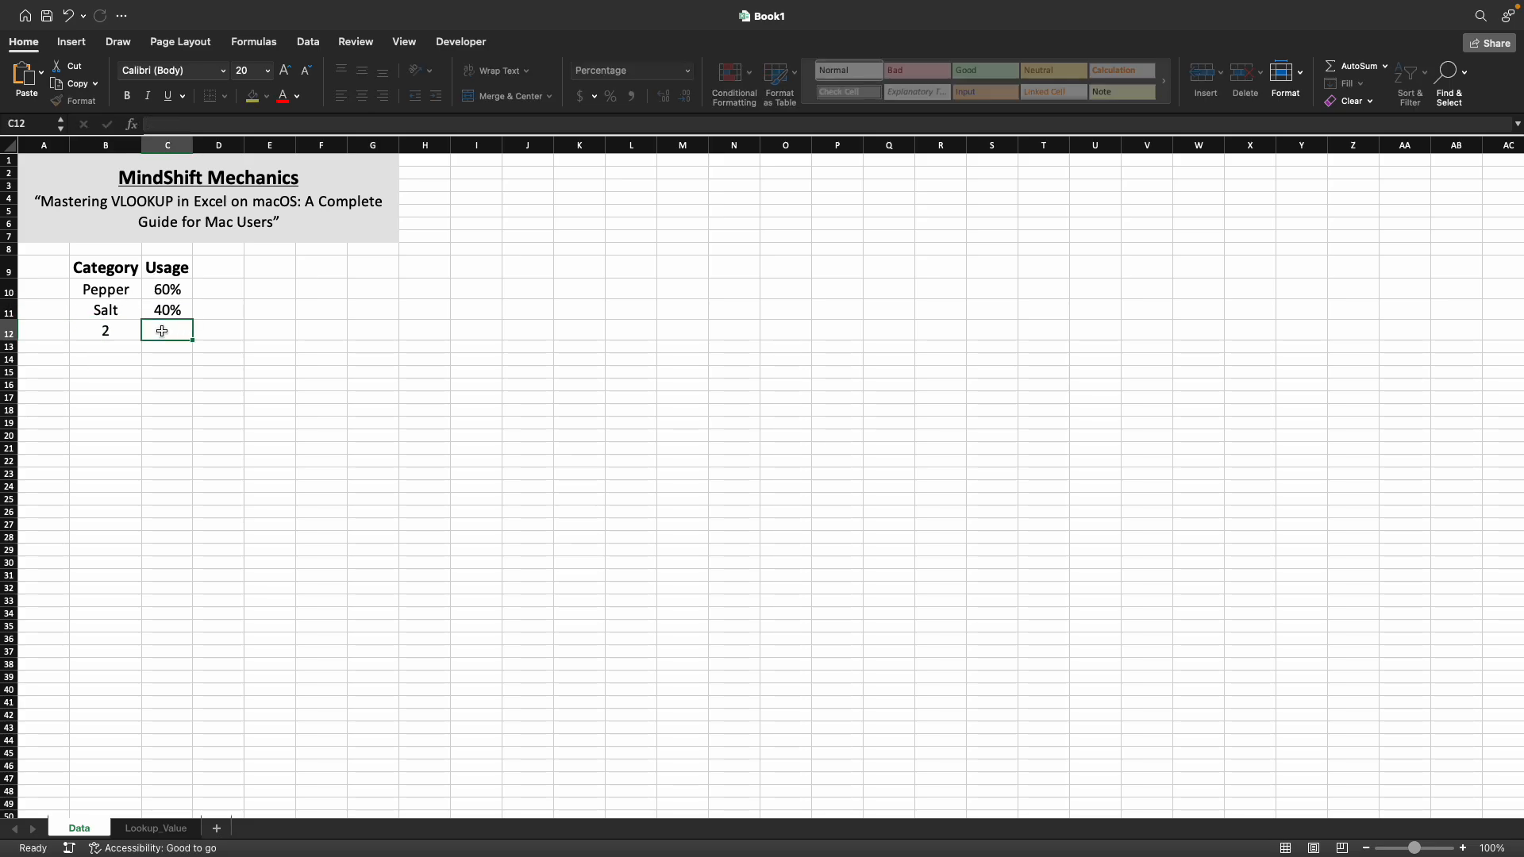
pyautogui.write('70')
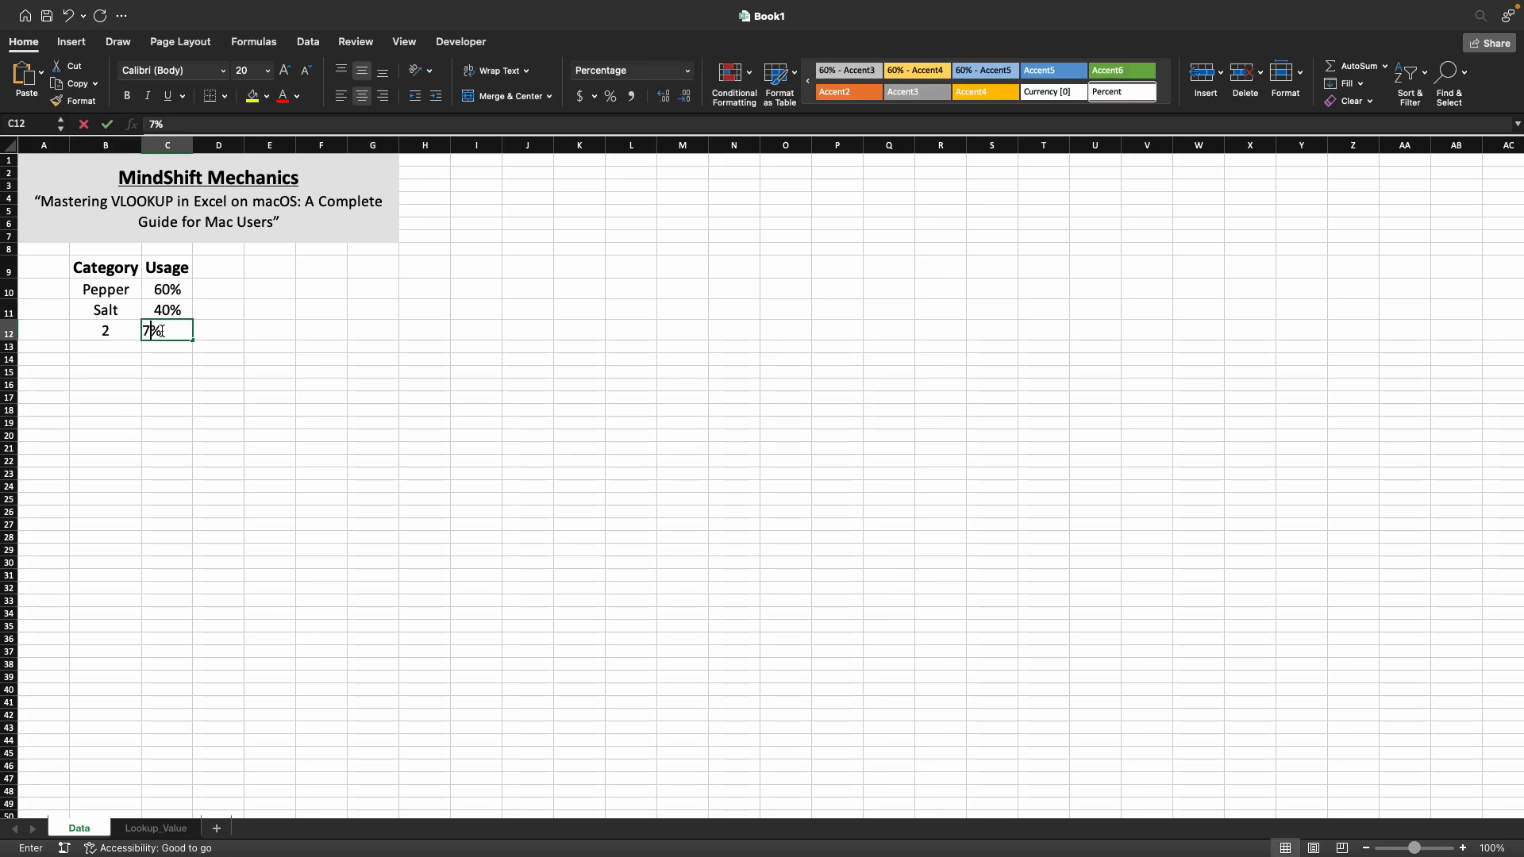
pyautogui.press('Return')
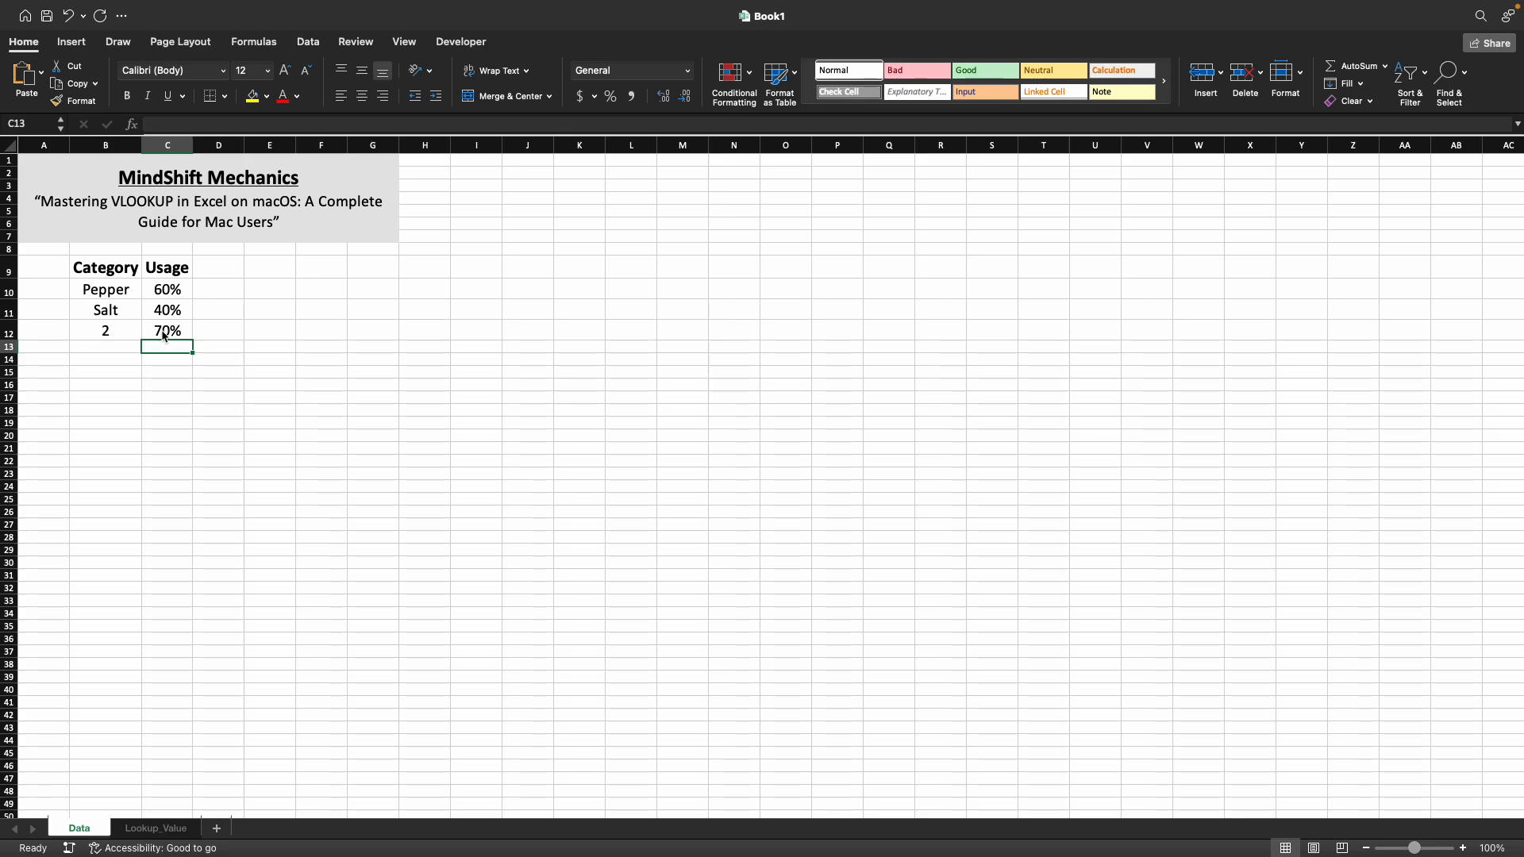
# Replace the VLOOKUP table array in B2 of Lookup_Value with the extended Data sheet range B9:C12
pyautogui.click(180, 828)
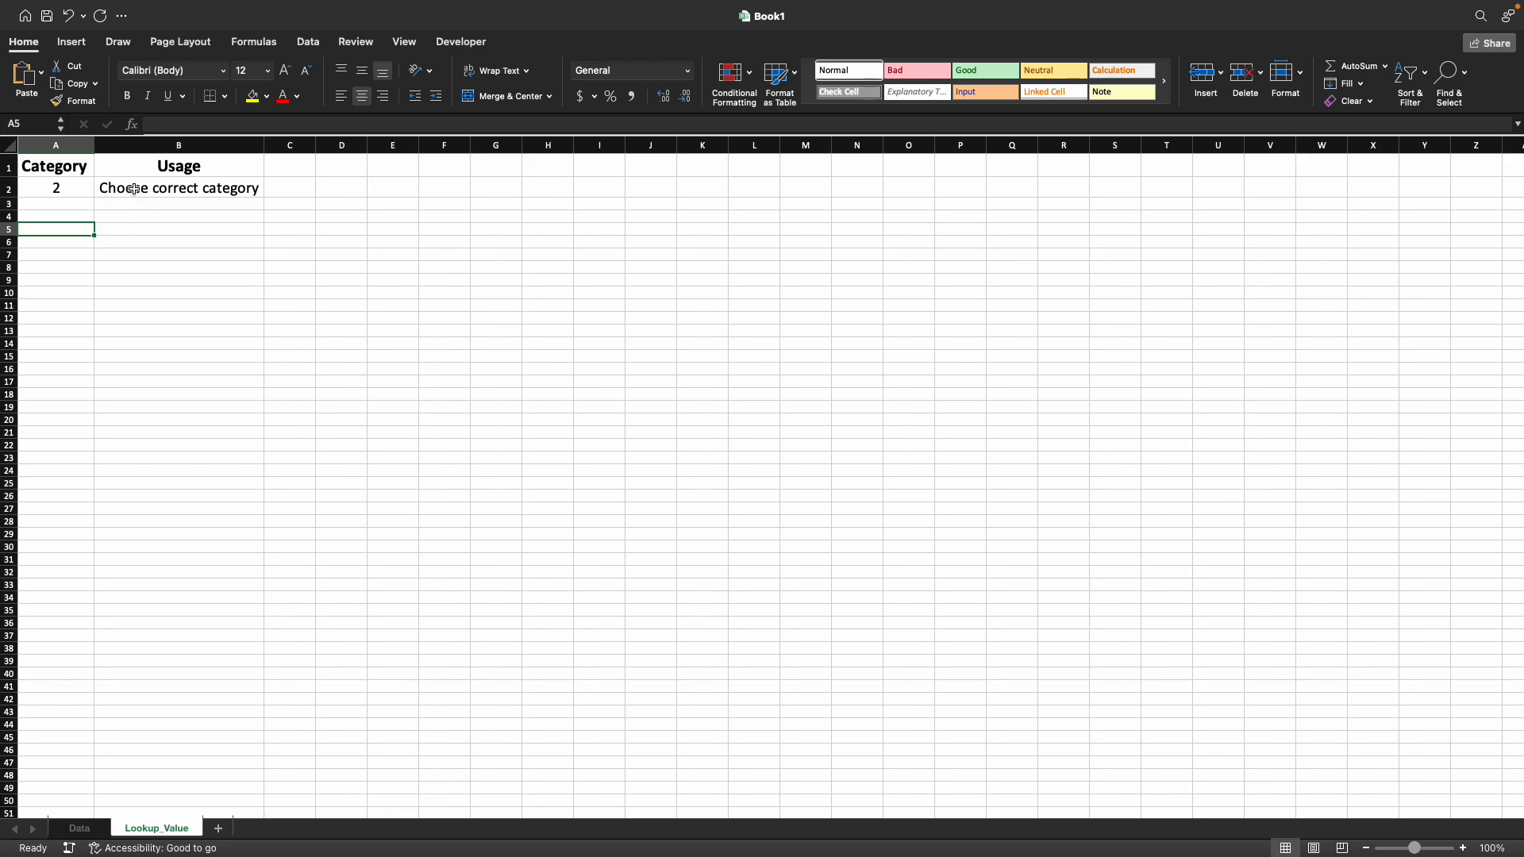
pyautogui.click(94, 828)
pyautogui.moveTo(105, 267); pyautogui.dragTo(167, 311)
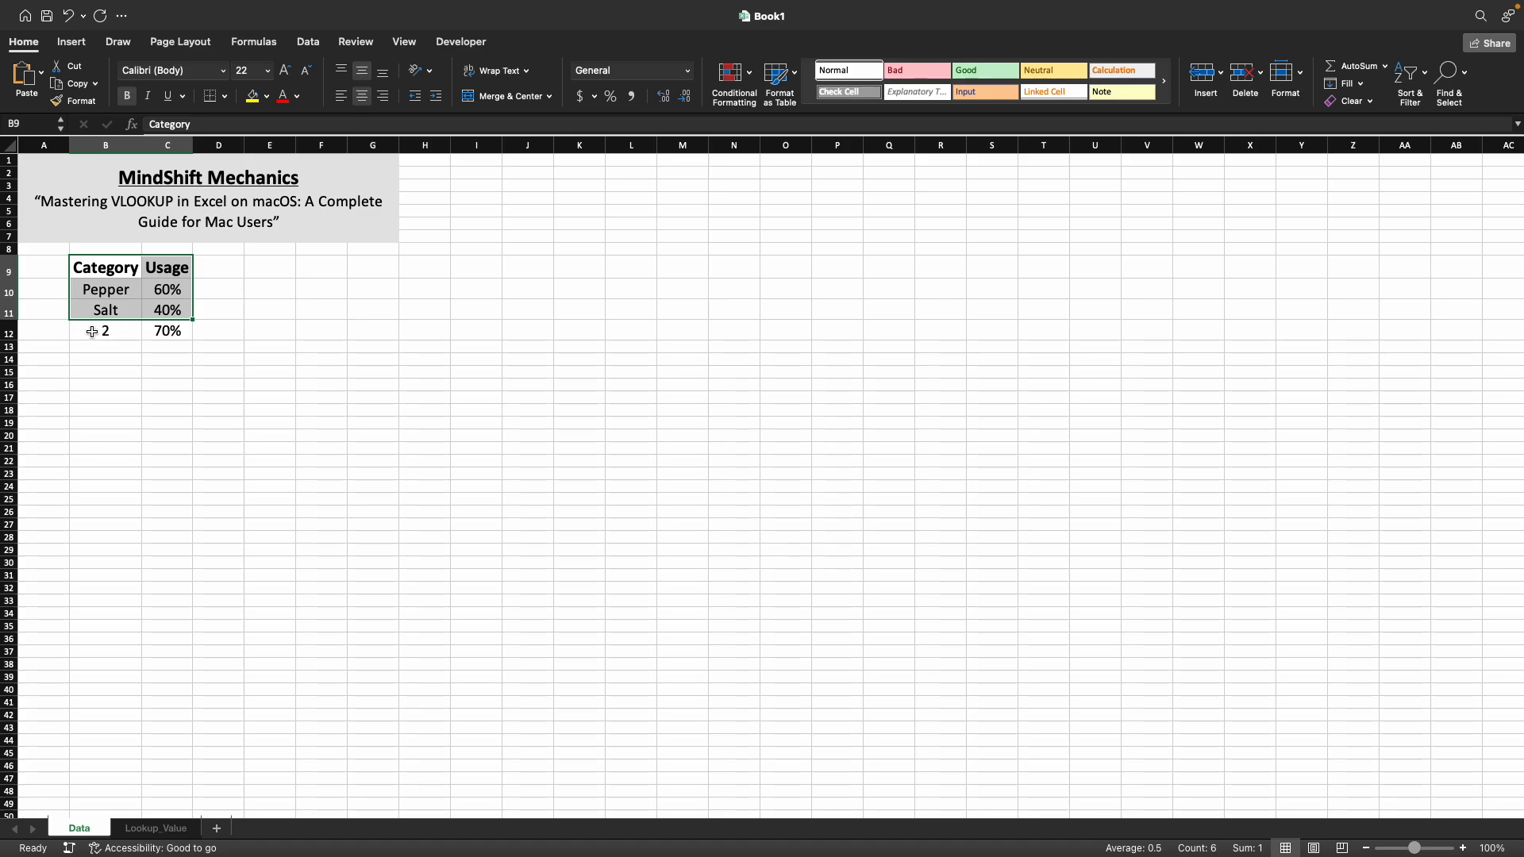
pyautogui.click(163, 829)
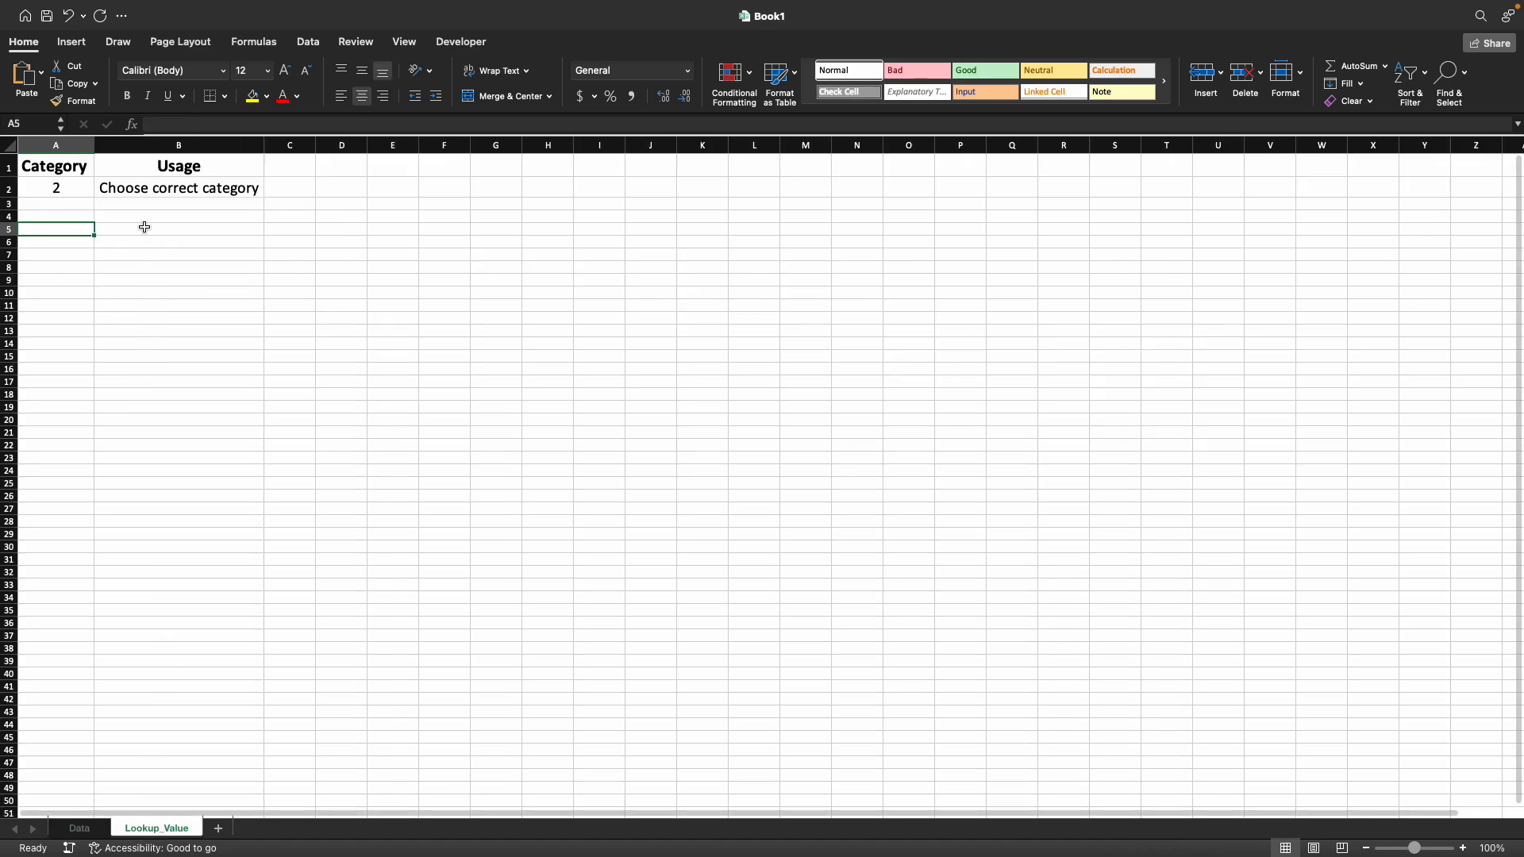
pyautogui.click(143, 196)
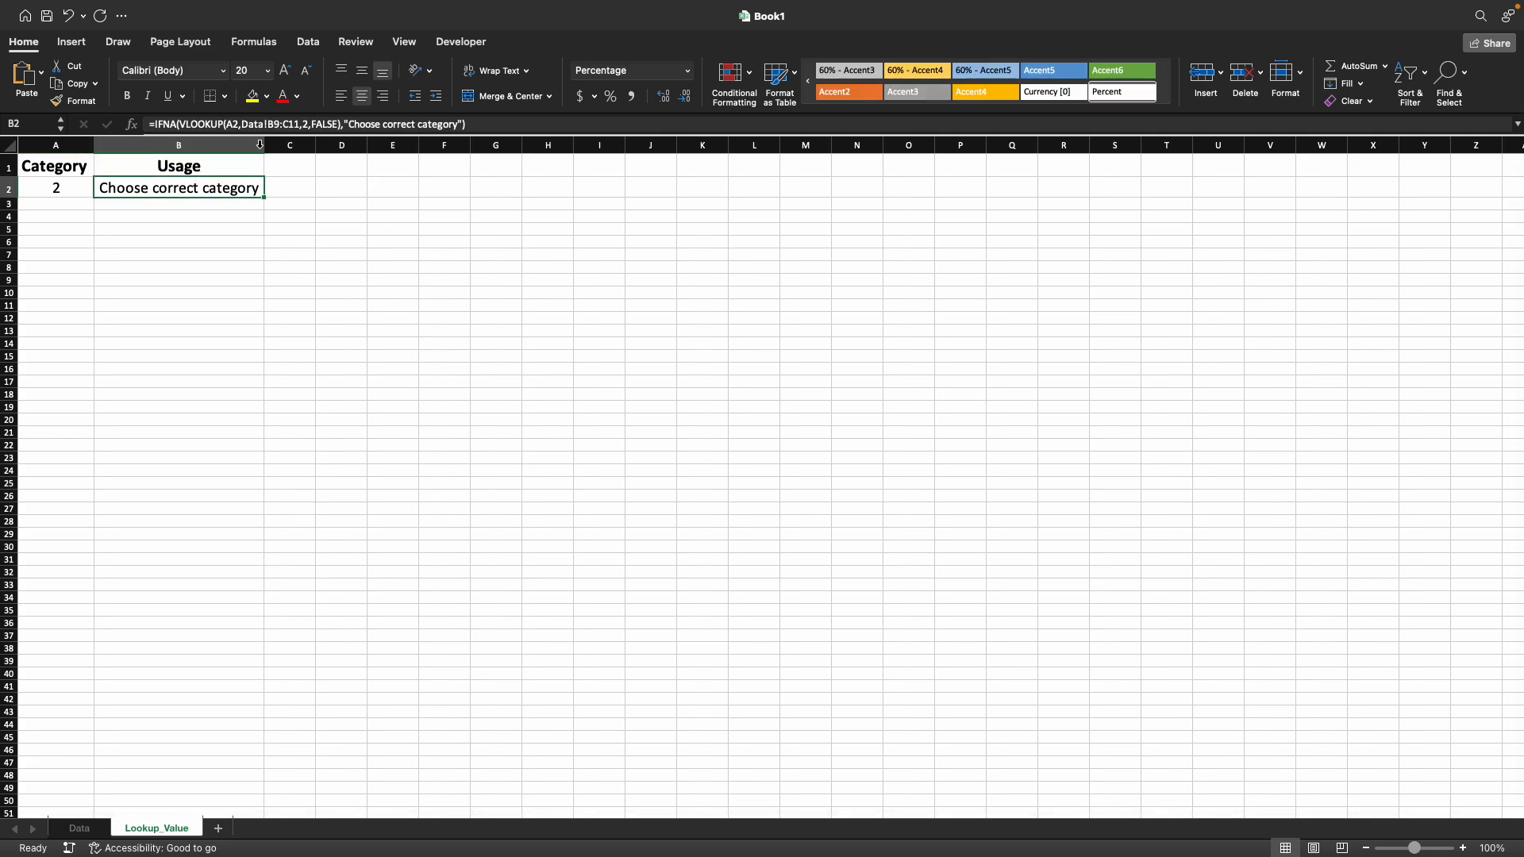
pyautogui.click(256, 125)
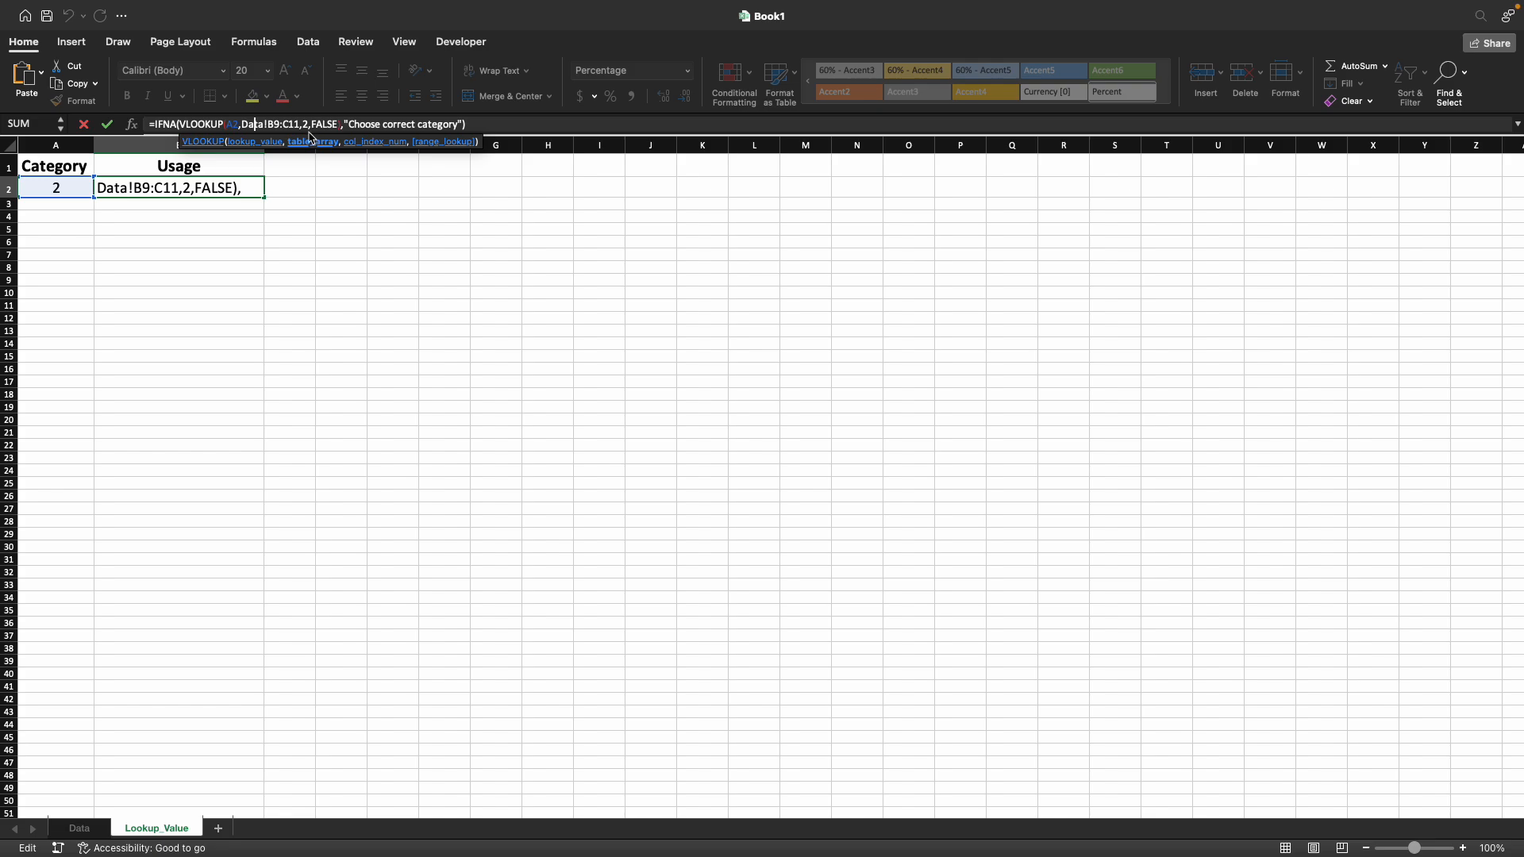
pyautogui.moveTo(299, 125); pyautogui.dragTo(240, 124)
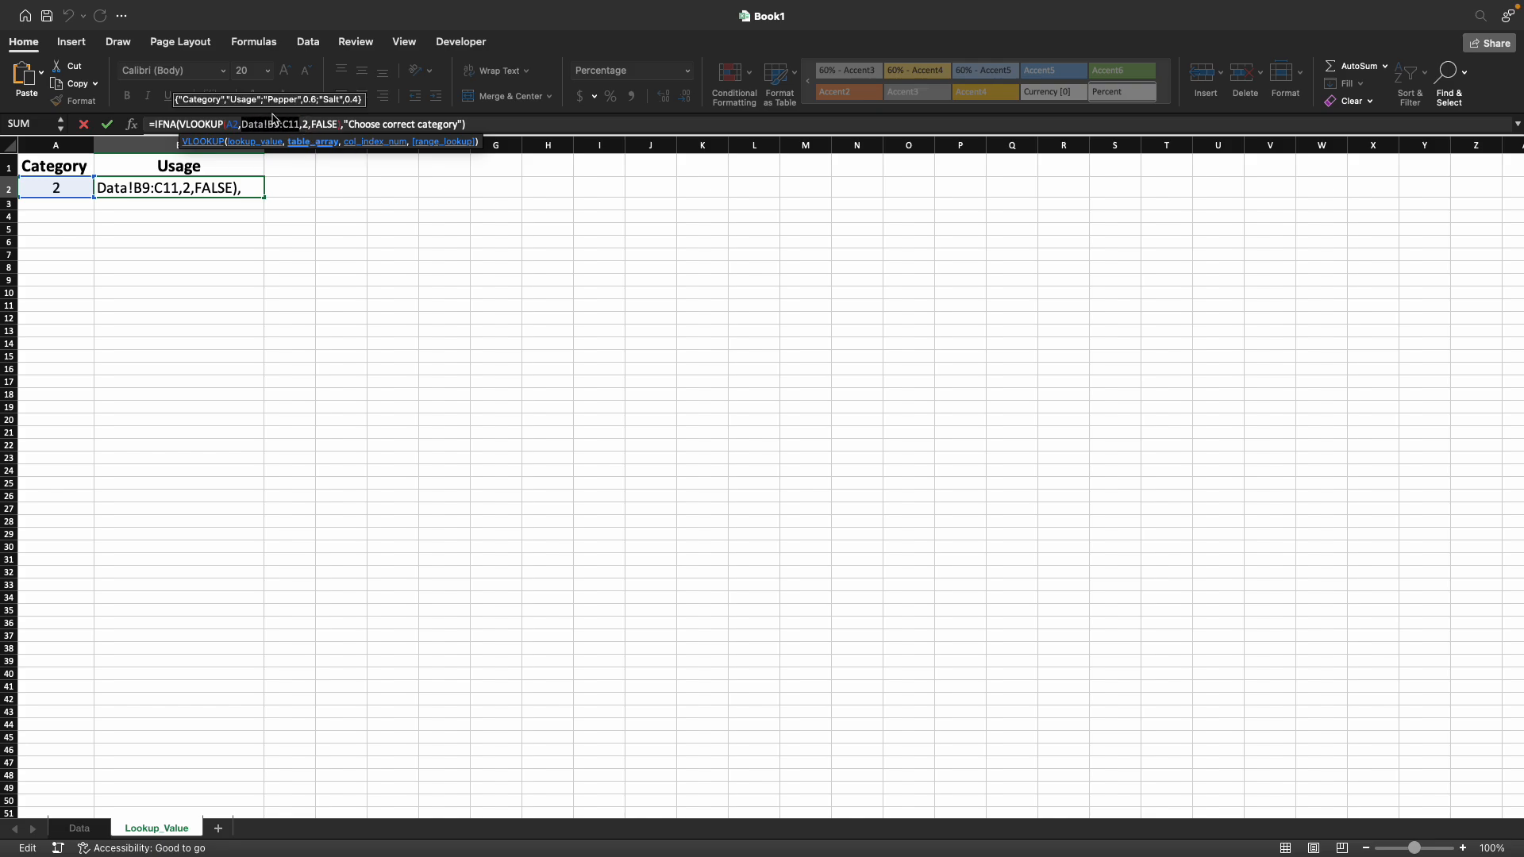
pyautogui.press('BackSpace')
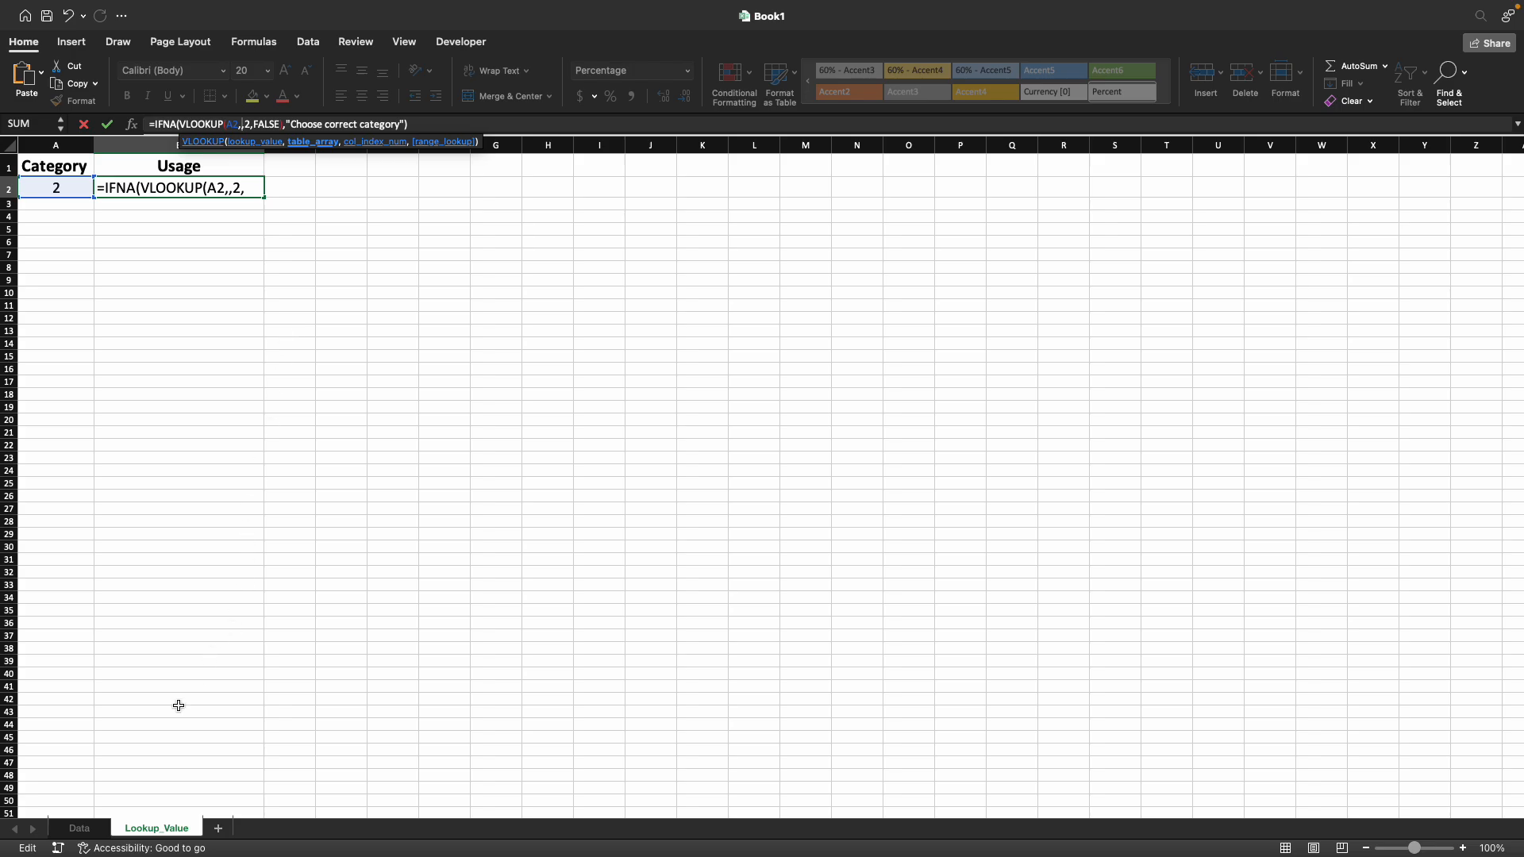
pyautogui.click(79, 828)
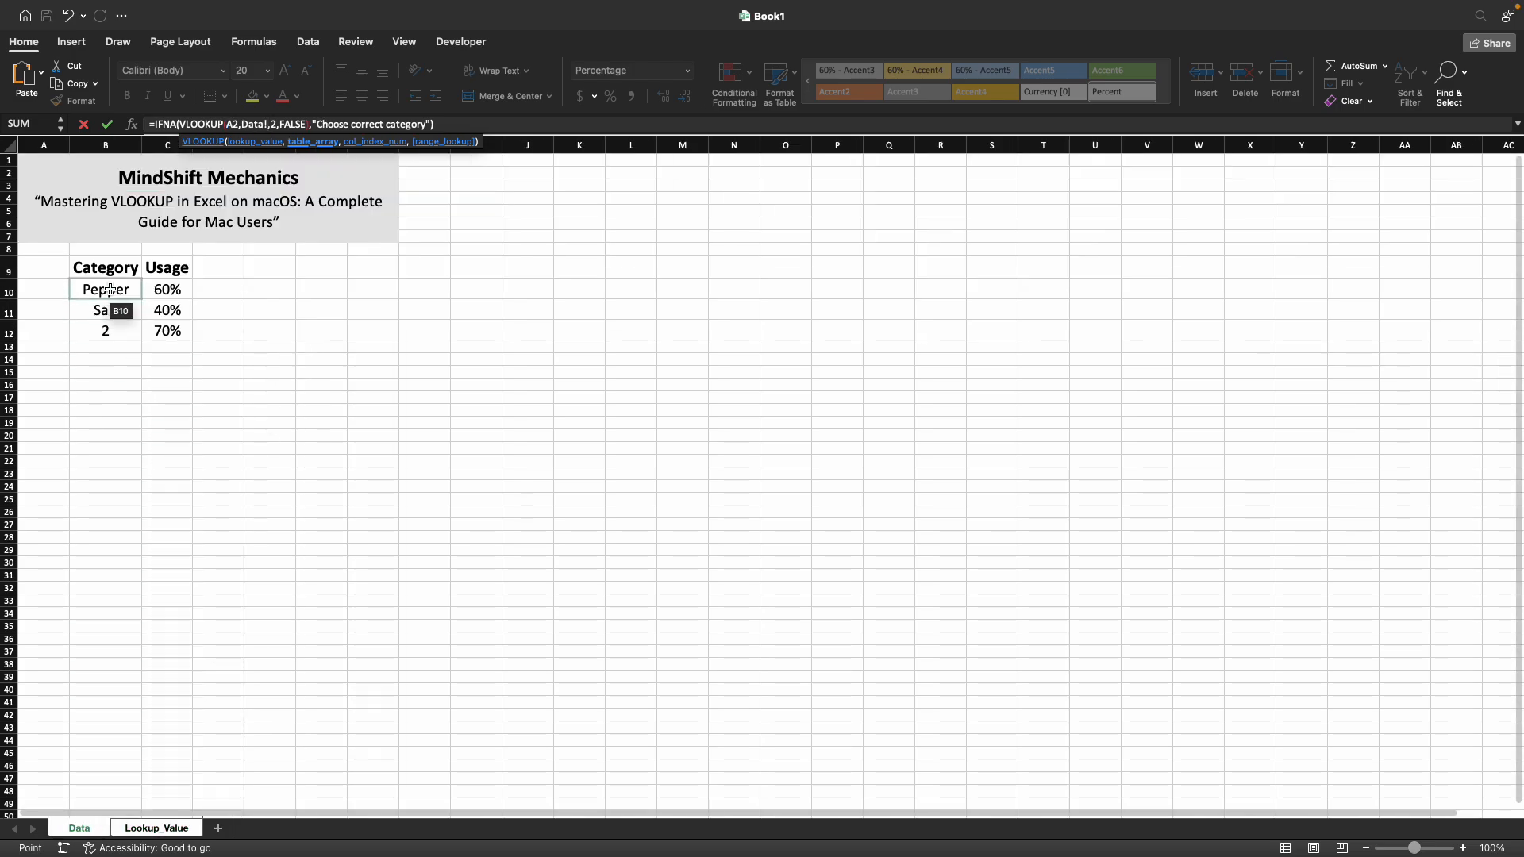
pyautogui.moveTo(125, 271); pyautogui.dragTo(165, 334)
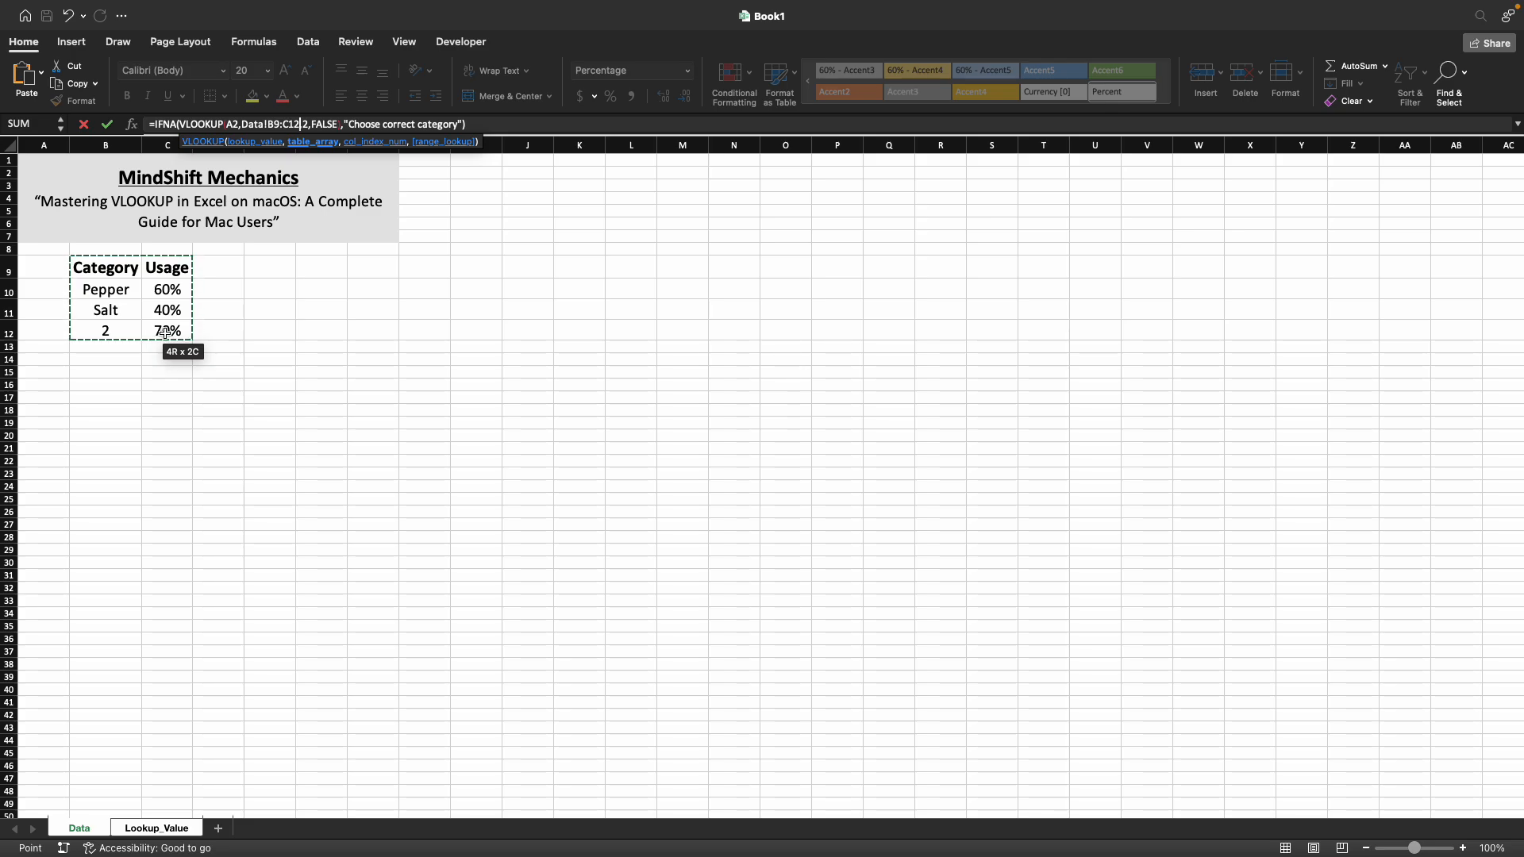
pyautogui.press('Return')
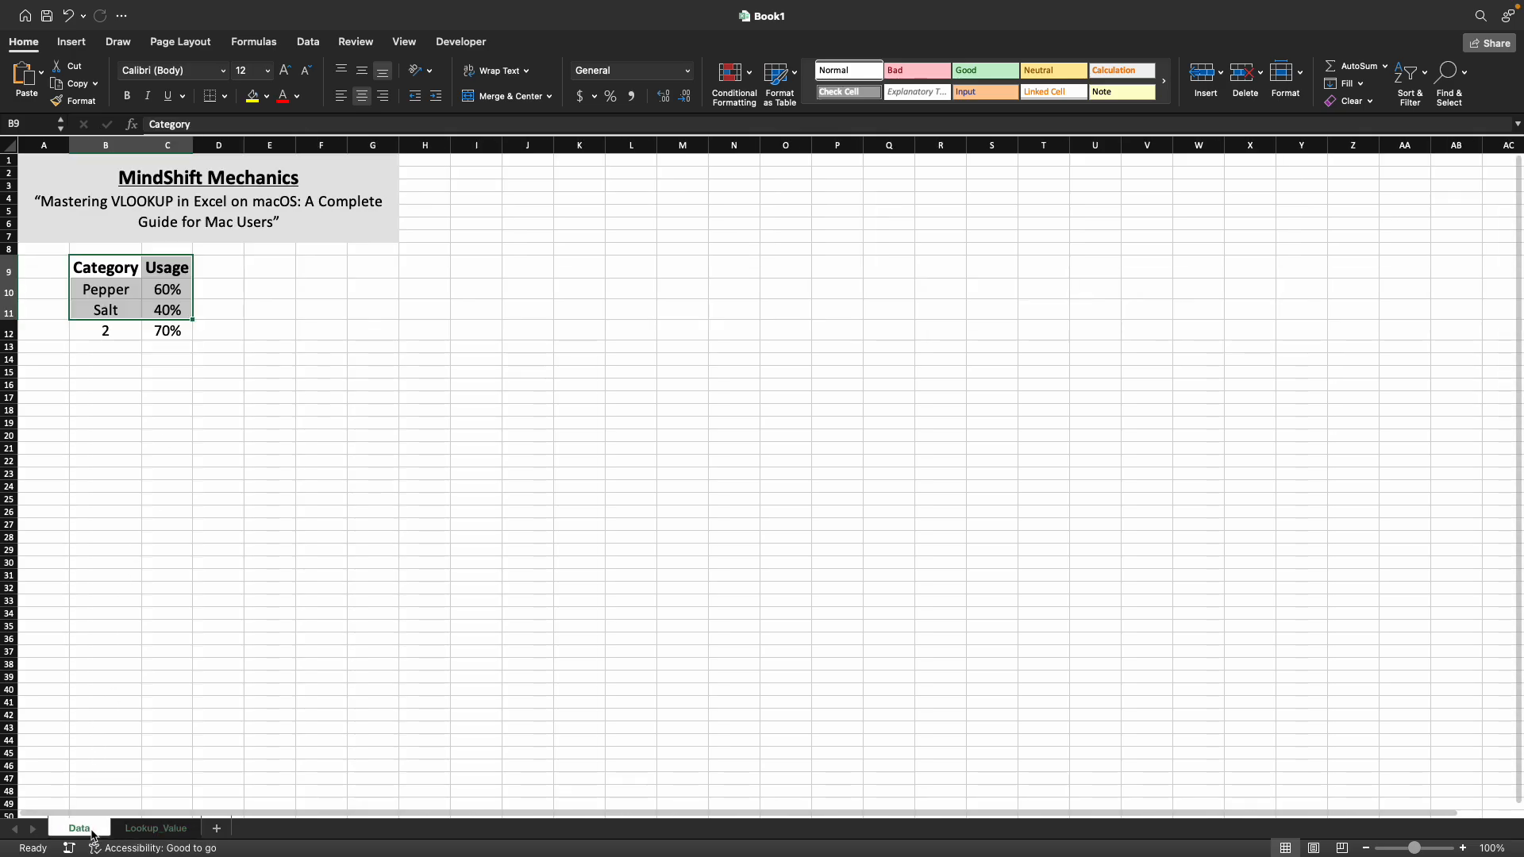
# Compare the usage returned for category 2 on Lookup_Value with its entry on the Data sheet
pyautogui.click(92, 831)
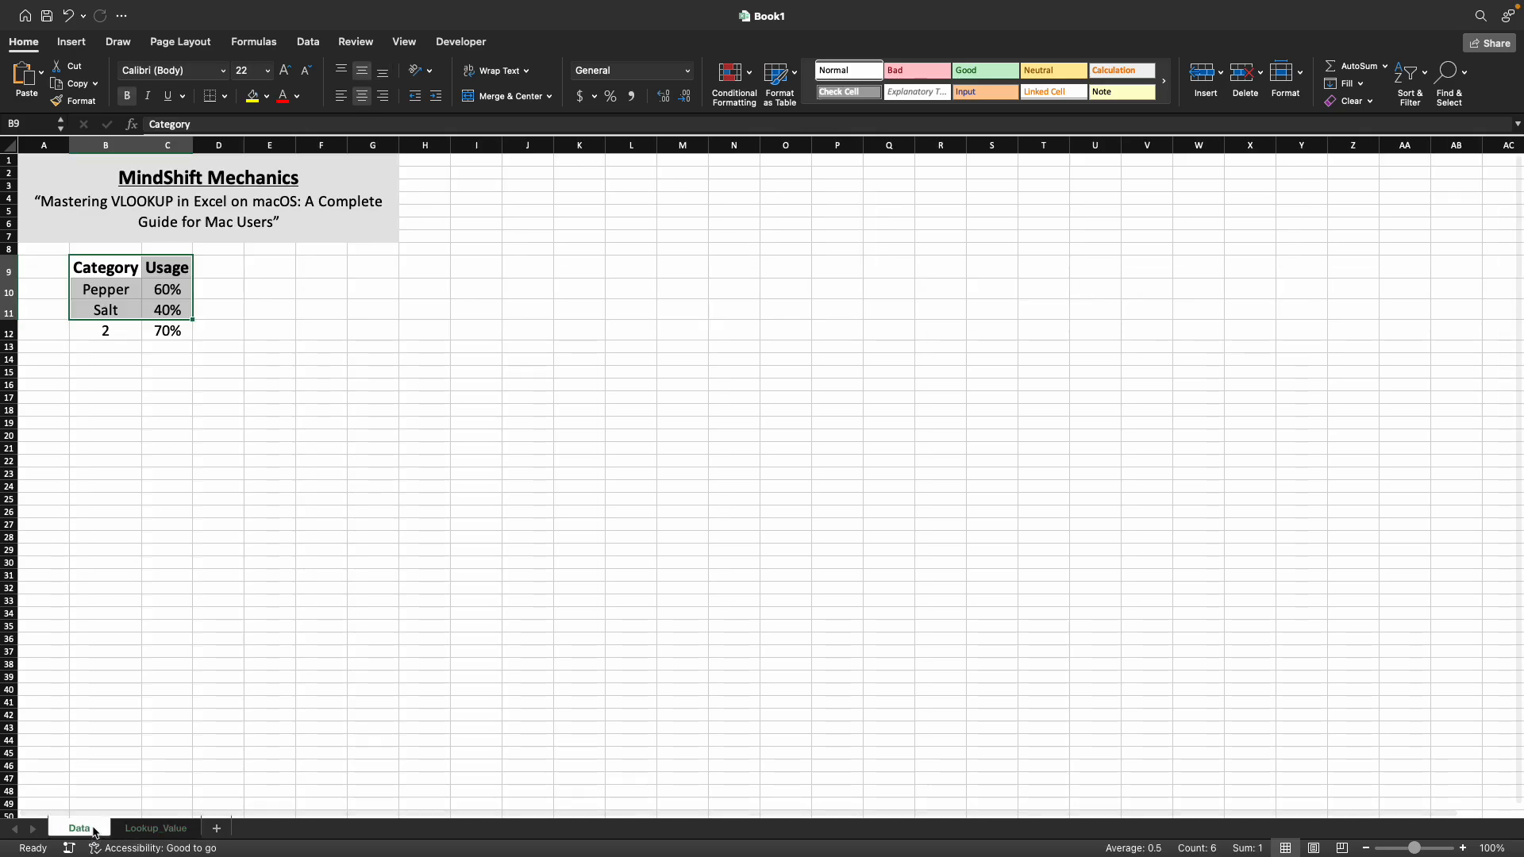
pyautogui.click(135, 830)
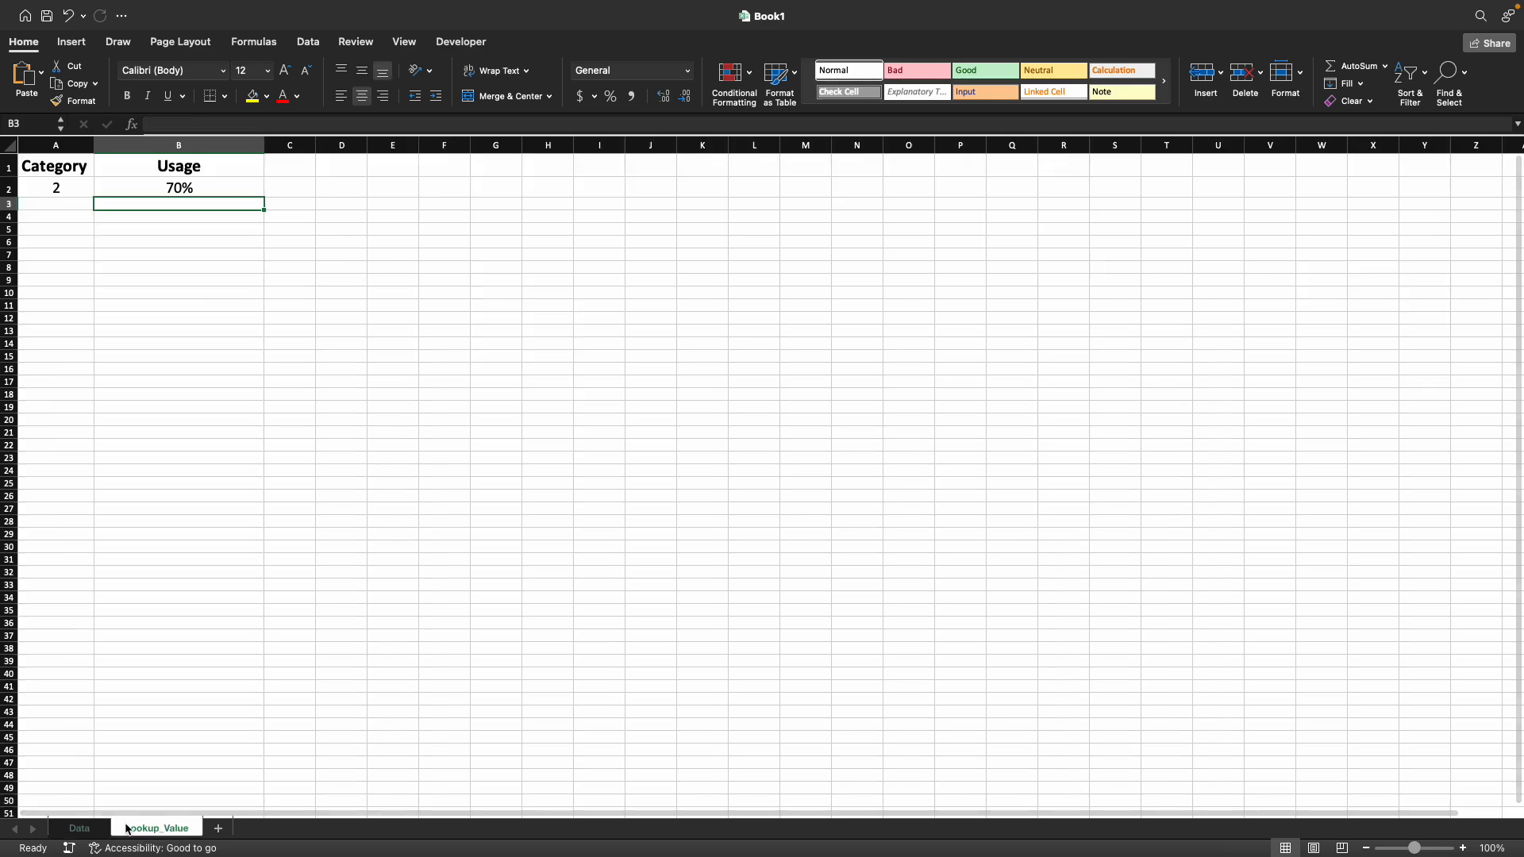
pyautogui.click(66, 833)
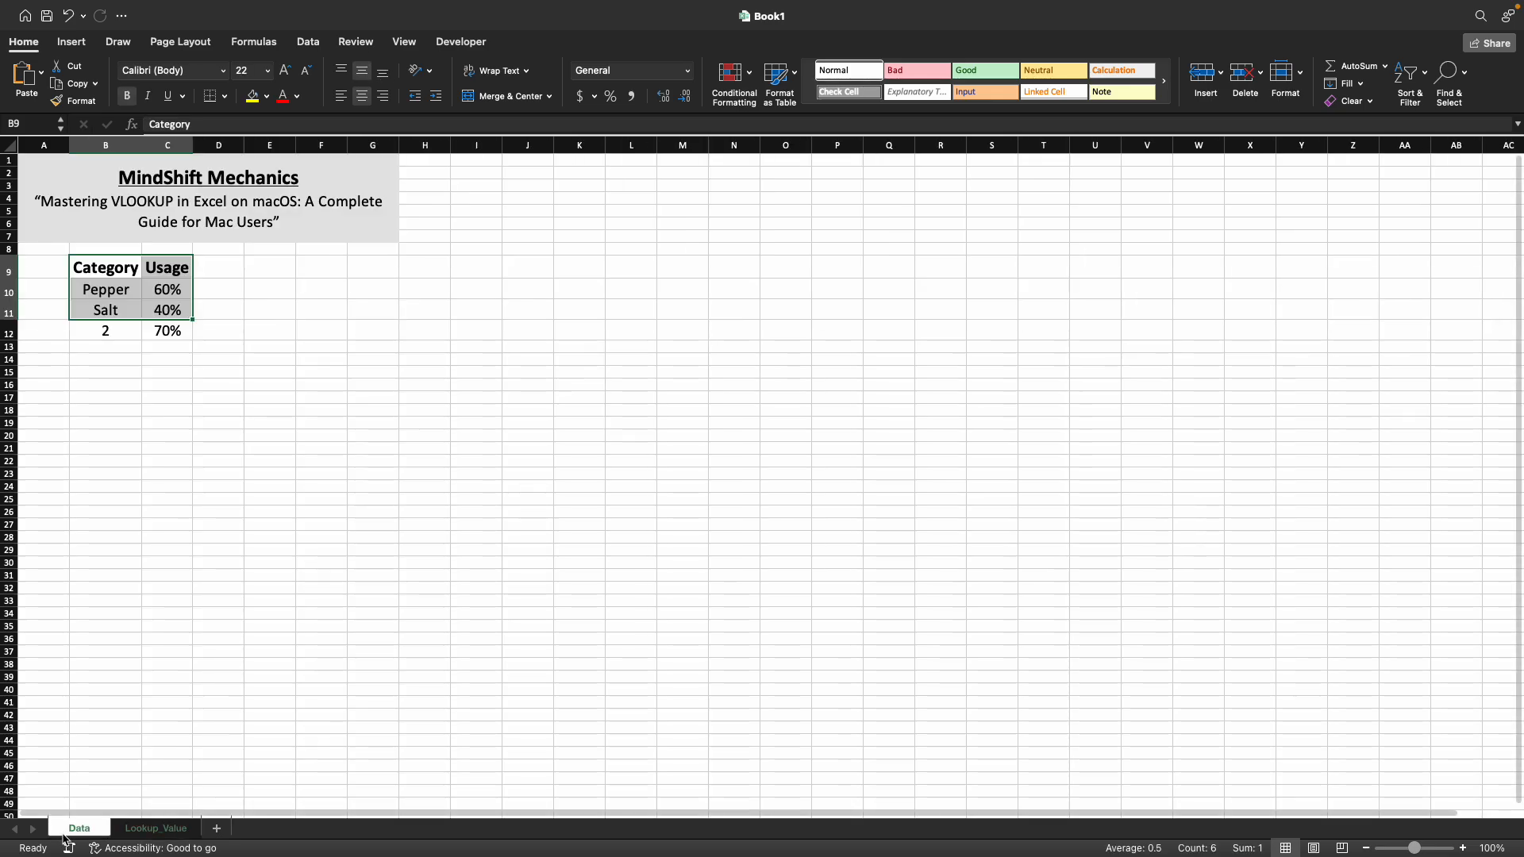